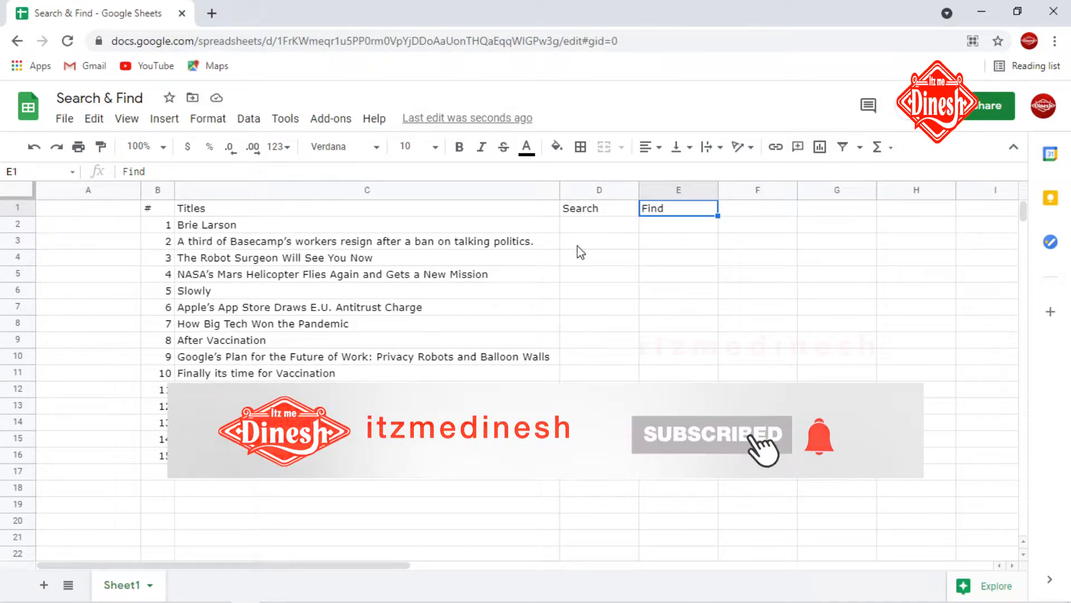
Step: Enter =SEARCH("tech",C2) in D2 and fill the formula down through D16
{"action": "left_click", "coordinate": [580, 224]}
{"action": "type", "text": "=sear"}
{"action": "key", "text": "Tab"}
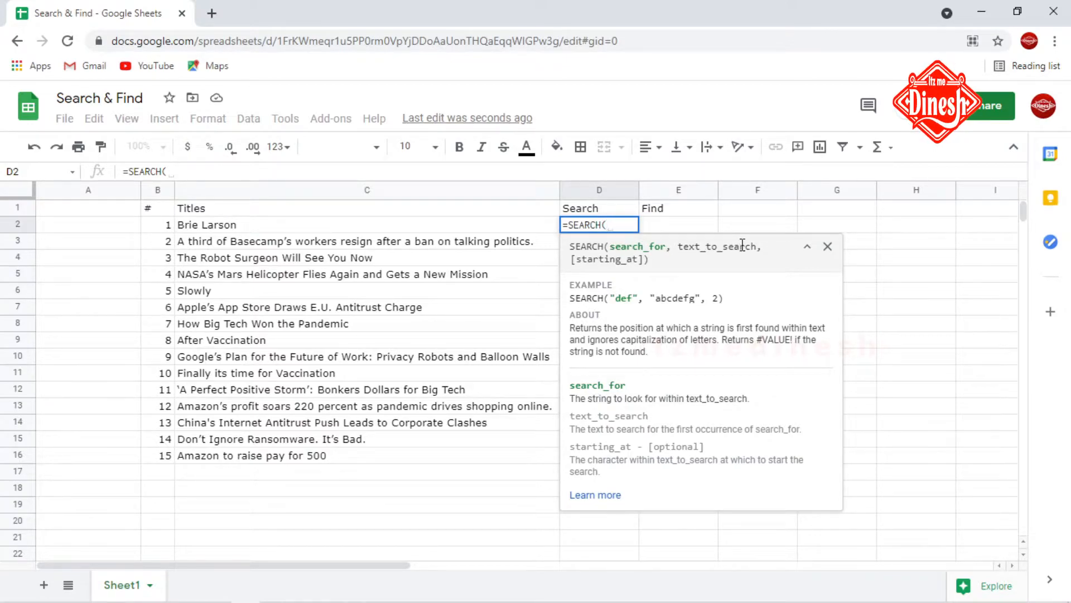
{"action": "type", "text": "\""}
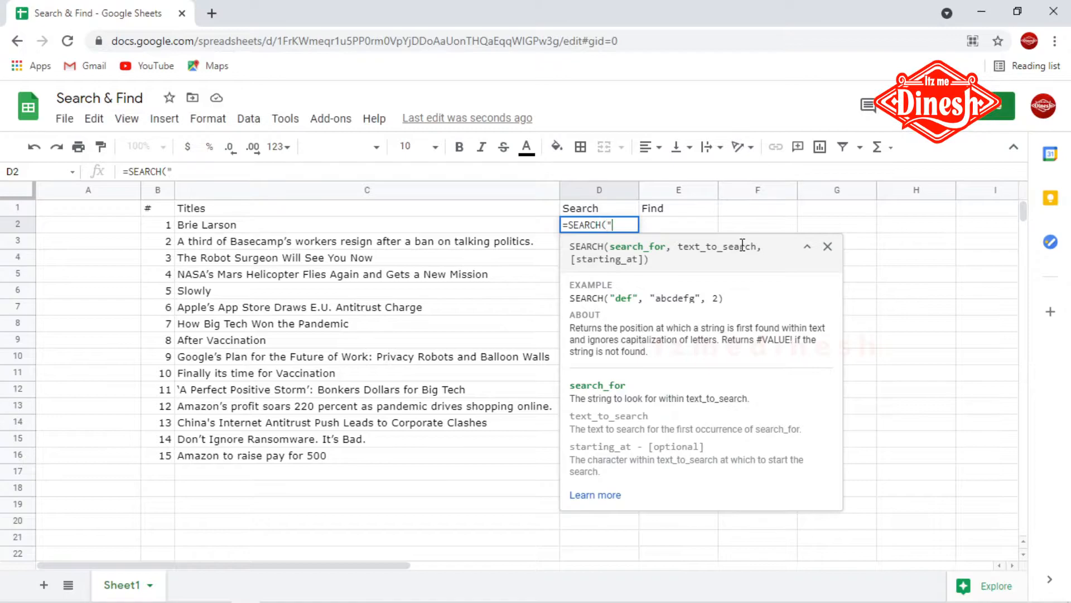
{"action": "type", "text": "tech\""}
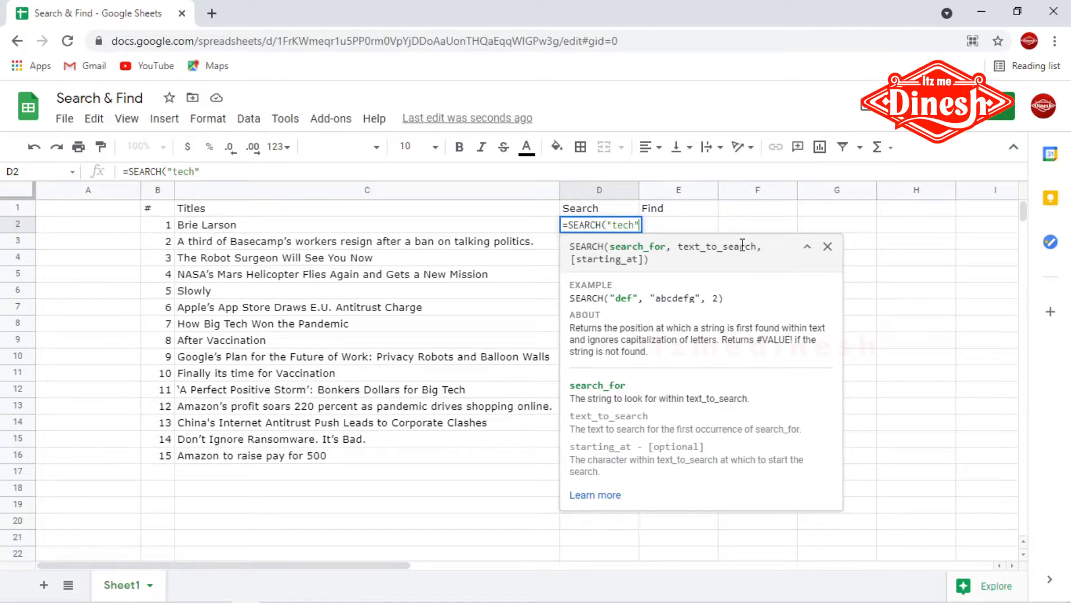
{"action": "type", "text": ",C2"}
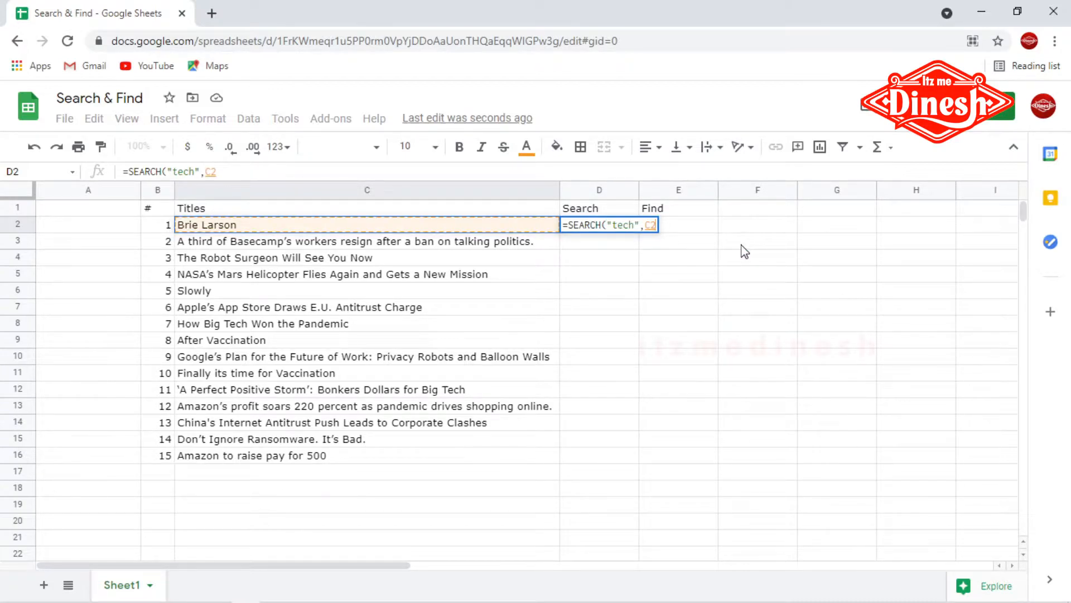
{"action": "type", "text": ")"}
{"action": "key", "text": "Return"}
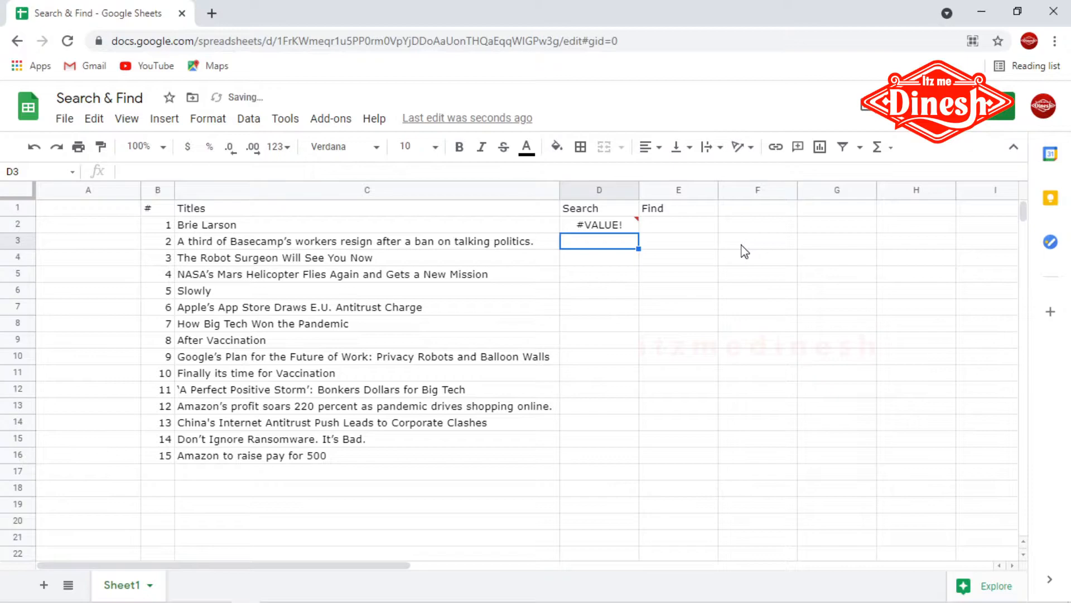
{"action": "left_click", "coordinate": [627, 226]}
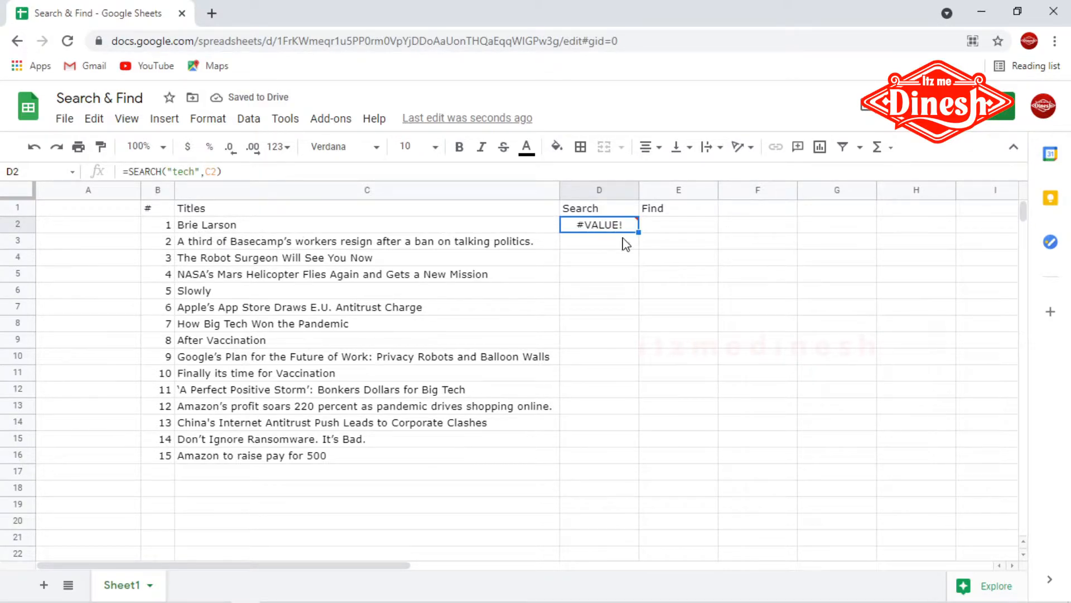
{"action": "left_click_drag", "start_coordinate": [638, 232], "coordinate": [629, 466]}
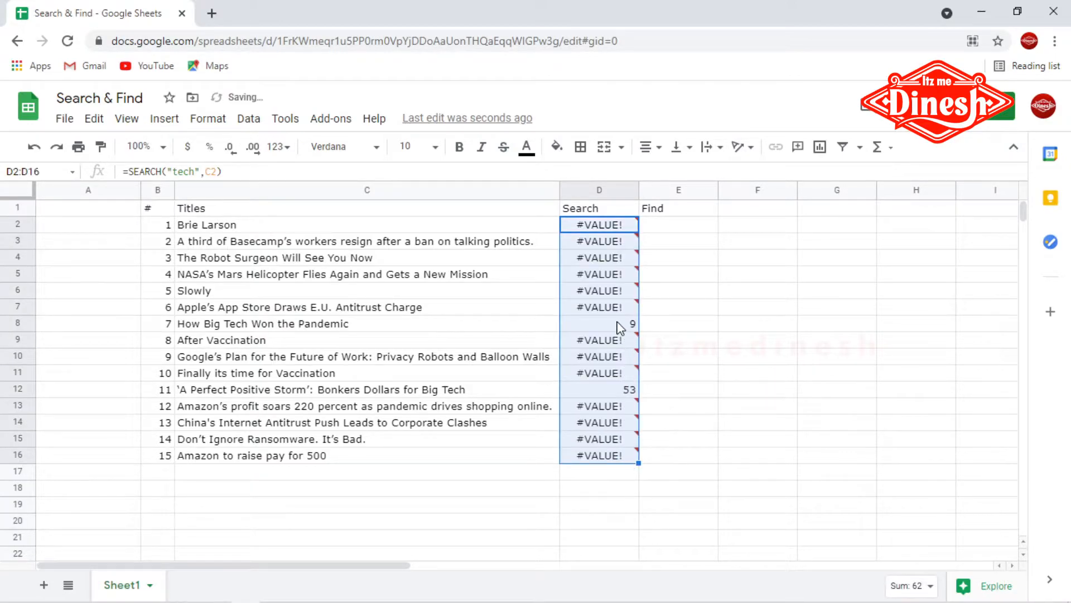
Step: Examine the SEARCH results against the titles and read the SEARCH function's help description
{"action": "left_click", "coordinate": [622, 326]}
{"action": "left_click", "coordinate": [622, 394]}
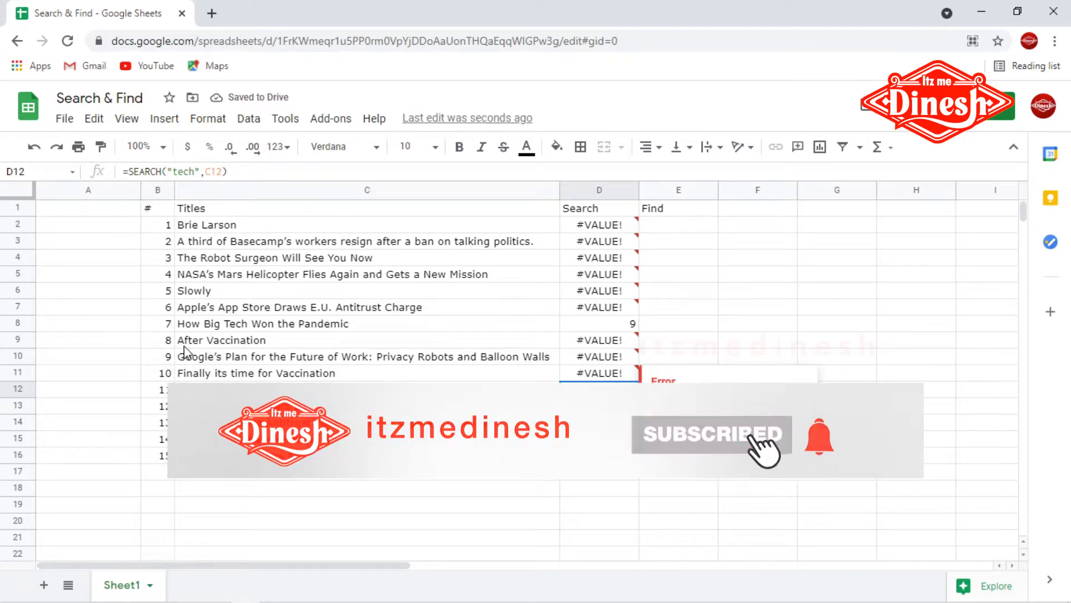
{"action": "double_click", "coordinate": [235, 326]}
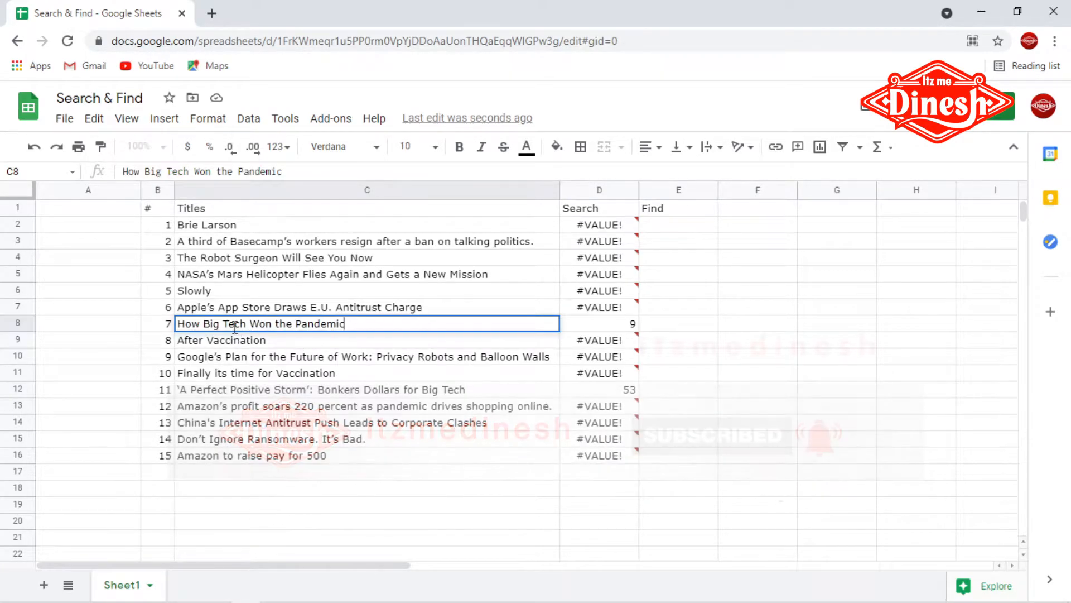
{"action": "left_click", "coordinate": [594, 392]}
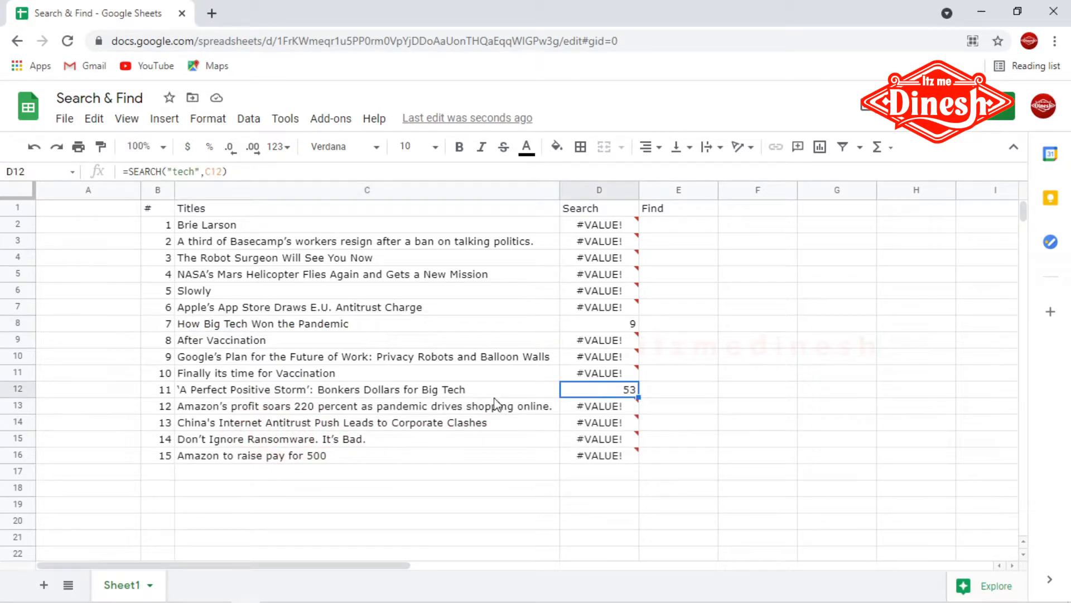
{"action": "left_click", "coordinate": [459, 391]}
{"action": "left_click", "coordinate": [590, 360]}
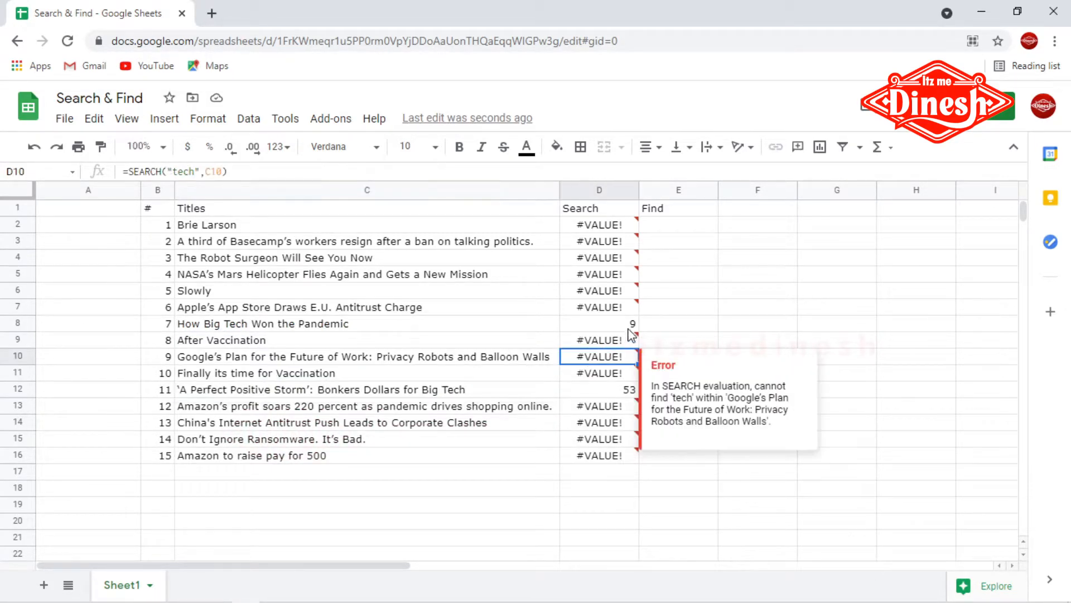
{"action": "left_click", "coordinate": [632, 324]}
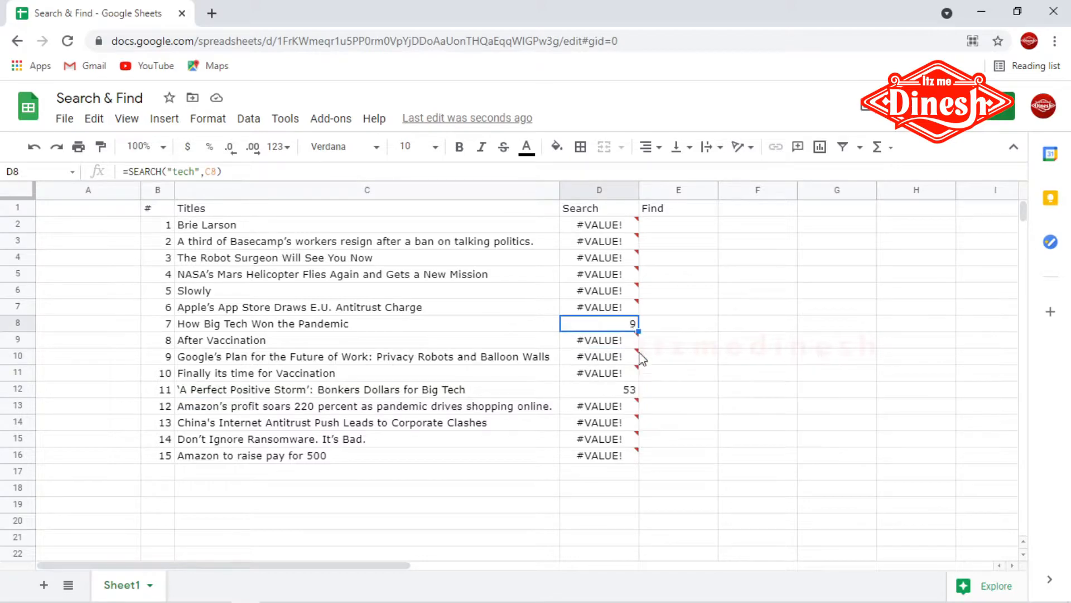
{"action": "left_click", "coordinate": [629, 391]}
{"action": "double_click", "coordinate": [596, 225]}
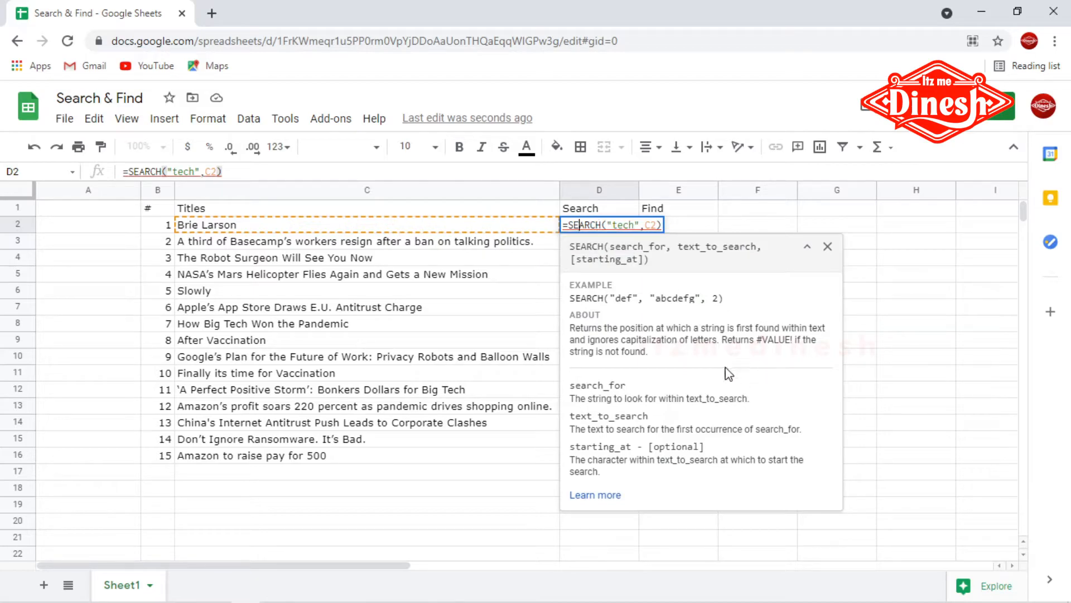
{"action": "left_click_drag", "start_coordinate": [570, 328], "coordinate": [674, 366]}
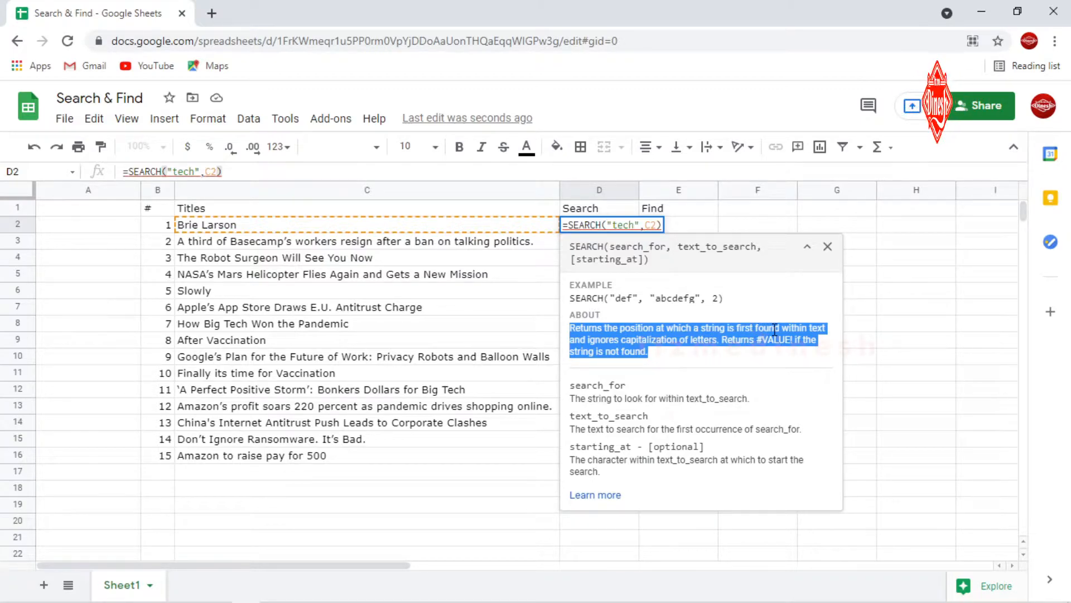
{"action": "left_click", "coordinate": [280, 345]}
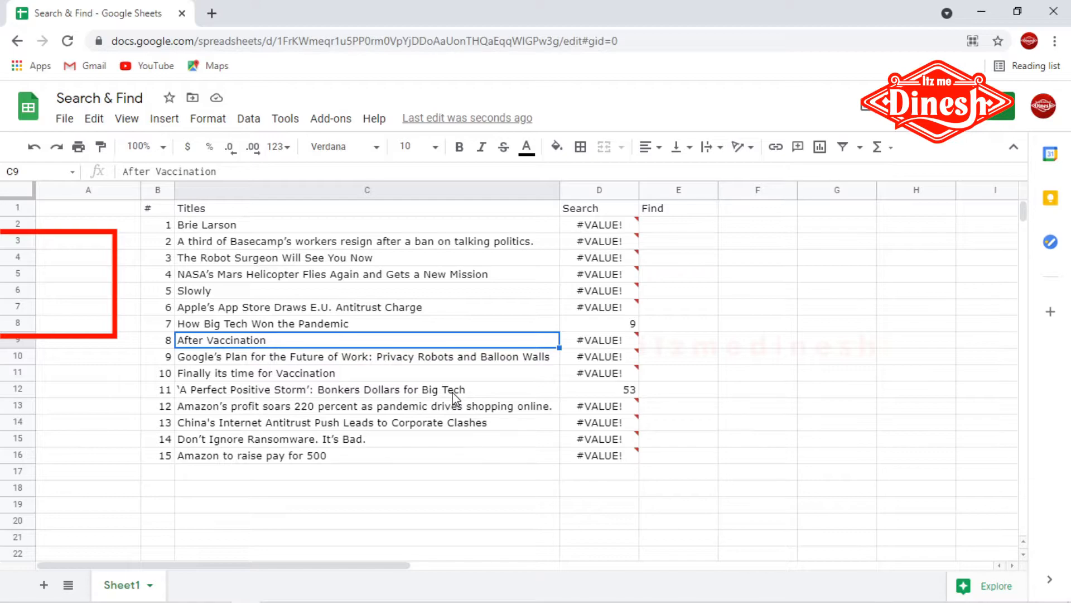
Step: Inspect the error messages on the non-matching SEARCH cells
{"action": "mouse_move", "coordinate": [605, 221]}
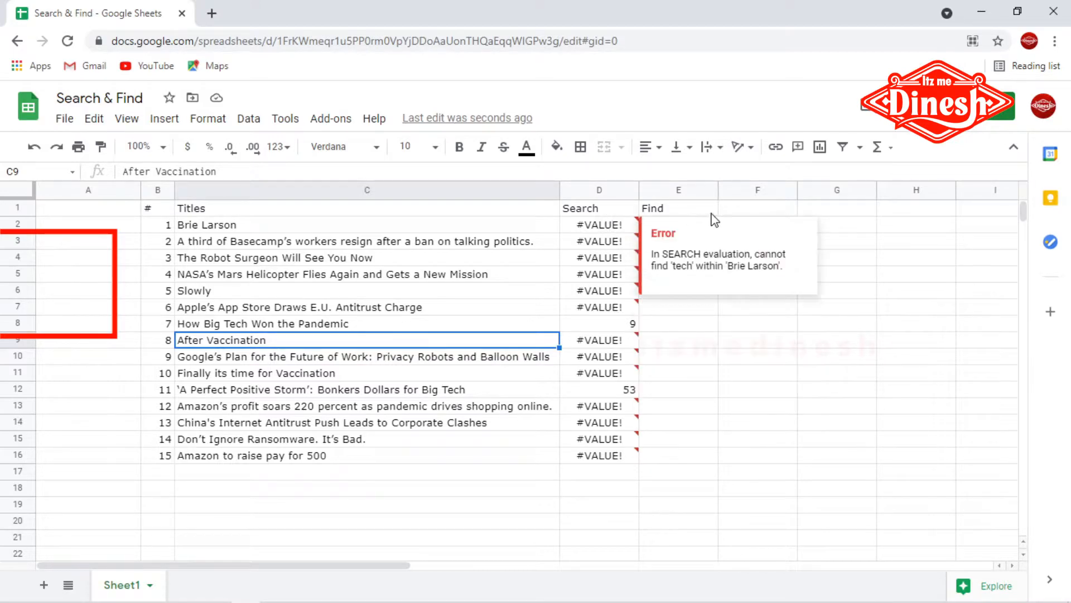
{"action": "left_click", "coordinate": [675, 376]}
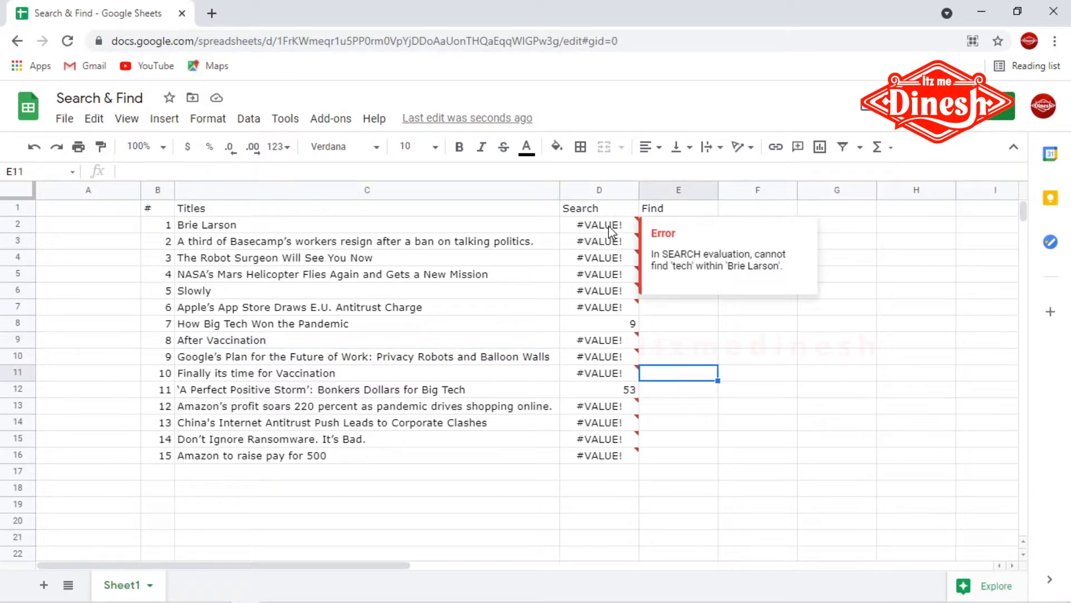
{"action": "left_click", "coordinate": [610, 227]}
{"action": "double_click", "coordinate": [612, 229]}
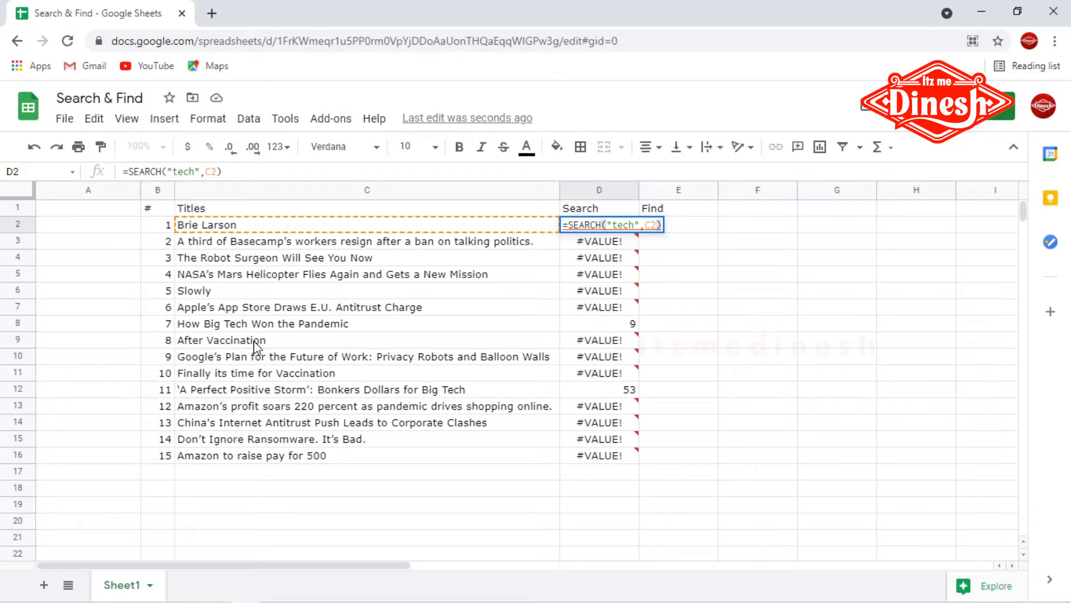
{"action": "left_click", "coordinate": [666, 275]}
{"action": "mouse_move", "coordinate": [593, 229]}
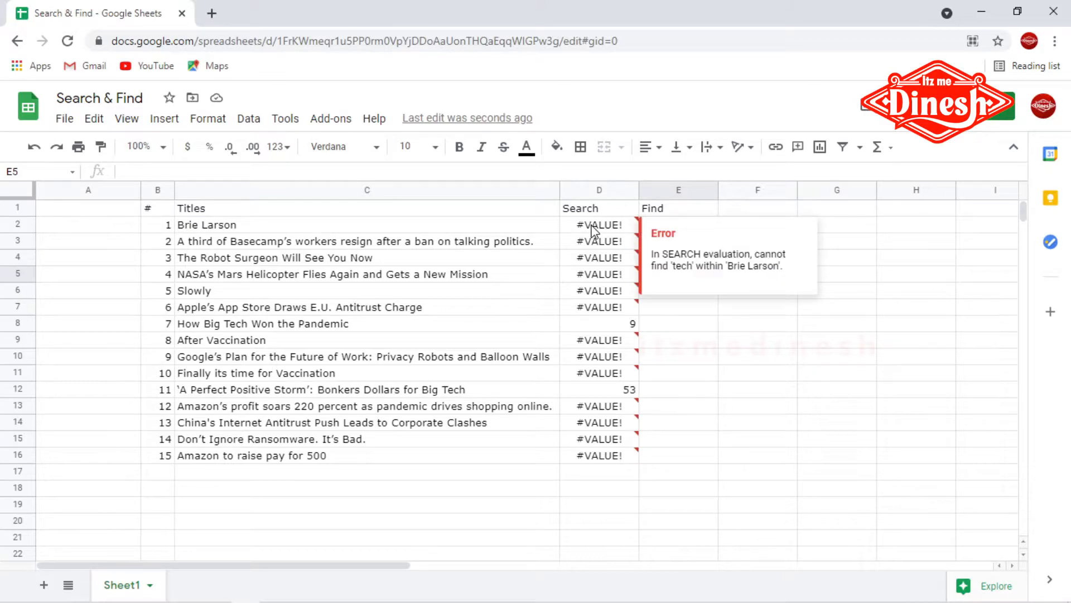
{"action": "double_click", "coordinate": [594, 226]}
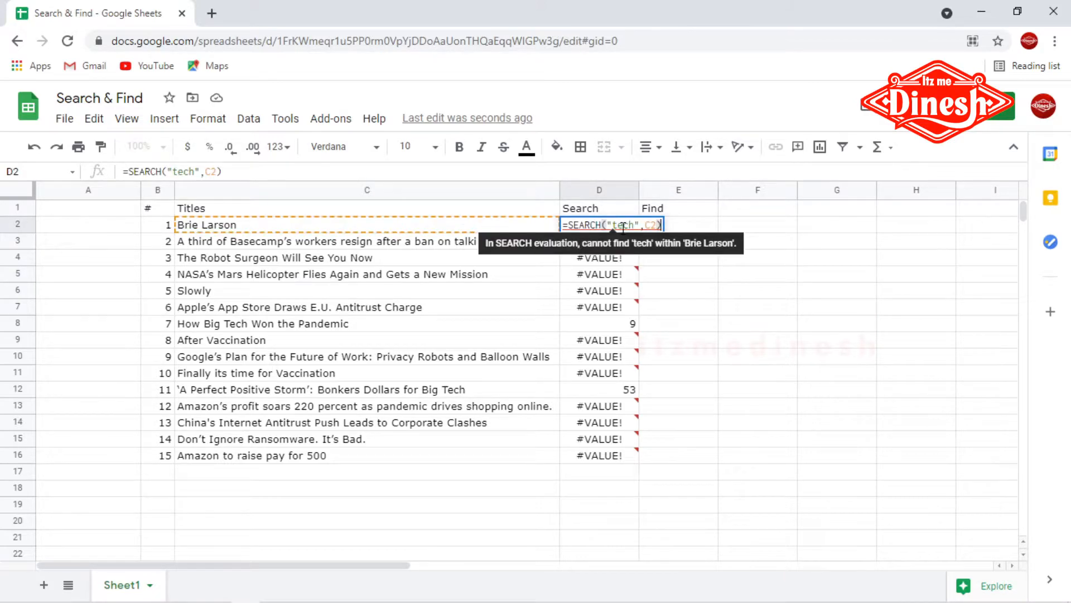
{"action": "left_click", "coordinate": [672, 310]}
Step: Enter =FIND("tech",C2) in E2 and fill the formula down through E16
{"action": "double_click", "coordinate": [665, 229]}
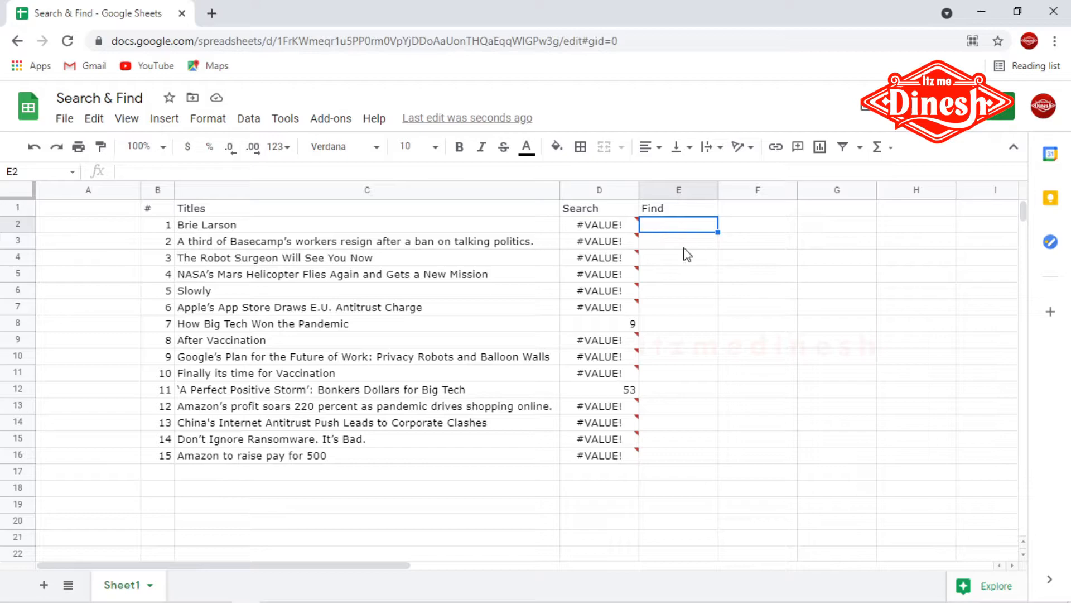
{"action": "type", "text": "=FIND("}
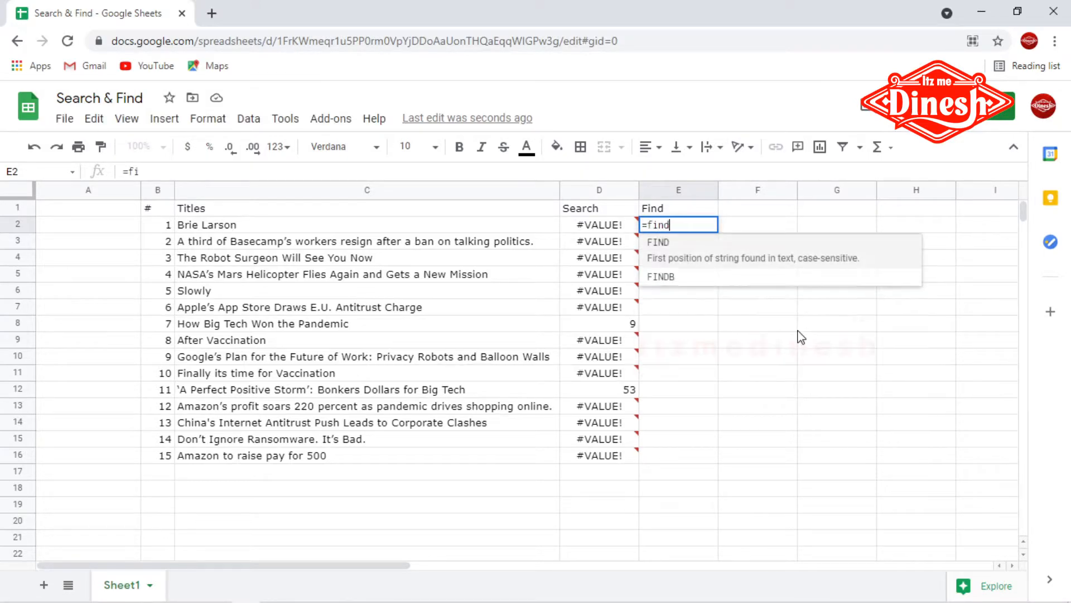
{"action": "type", "text": "\""}
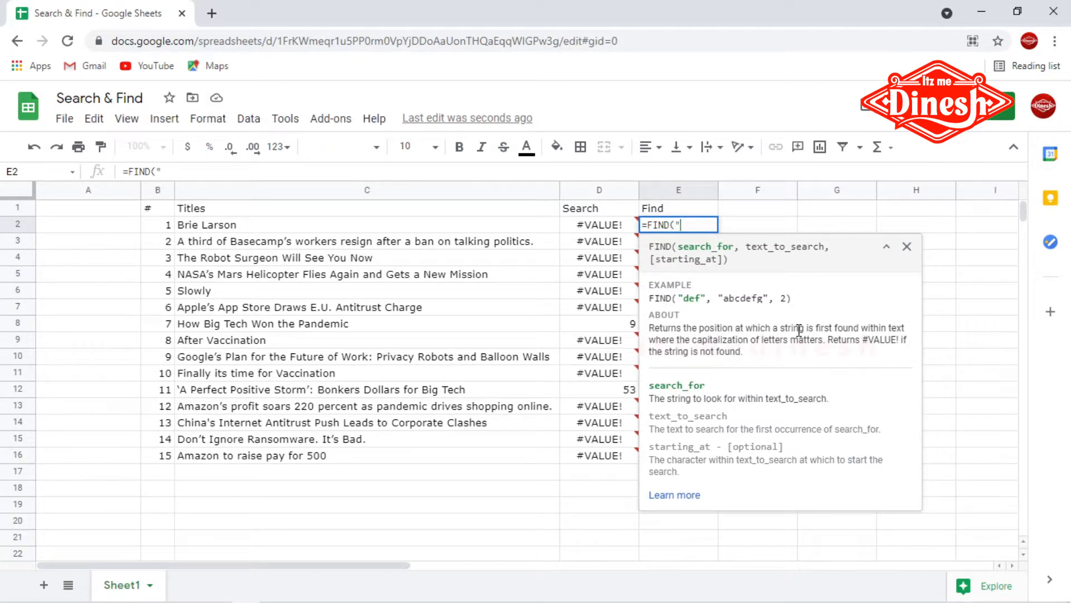
{"action": "type", "text": "tech\","}
{"action": "key", "text": "Left"}
{"action": "key", "text": "Left"}
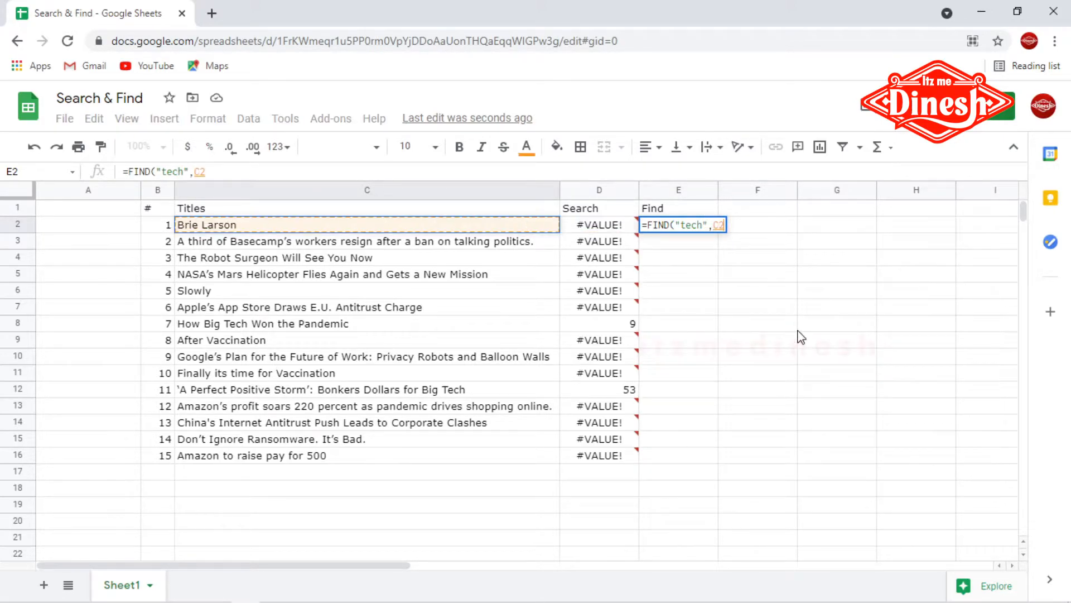
{"action": "type", "text": ")"}
{"action": "key", "text": "Return"}
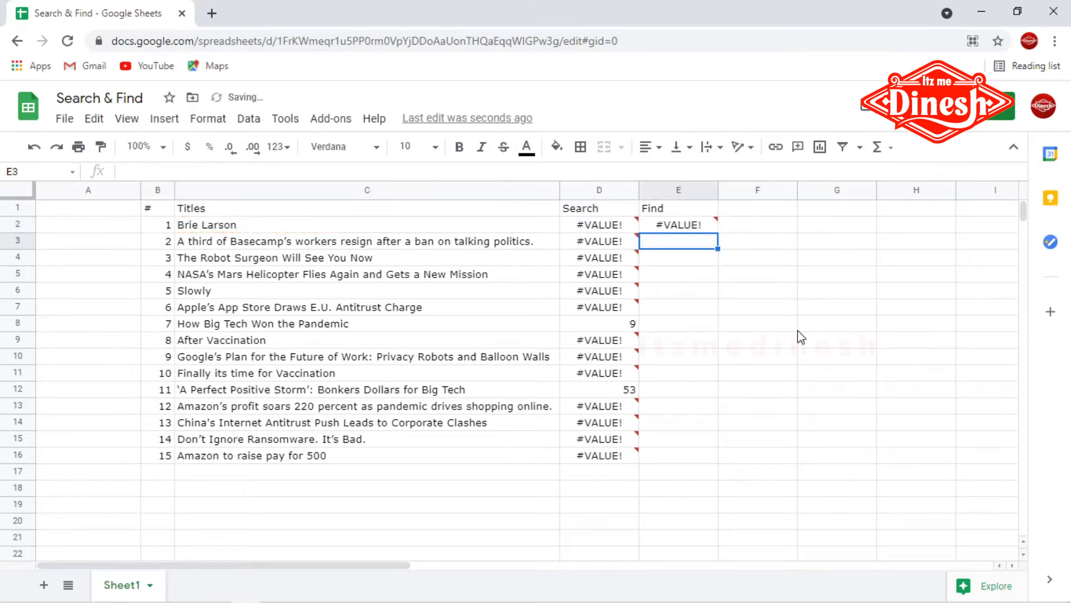
{"action": "left_click", "coordinate": [707, 227]}
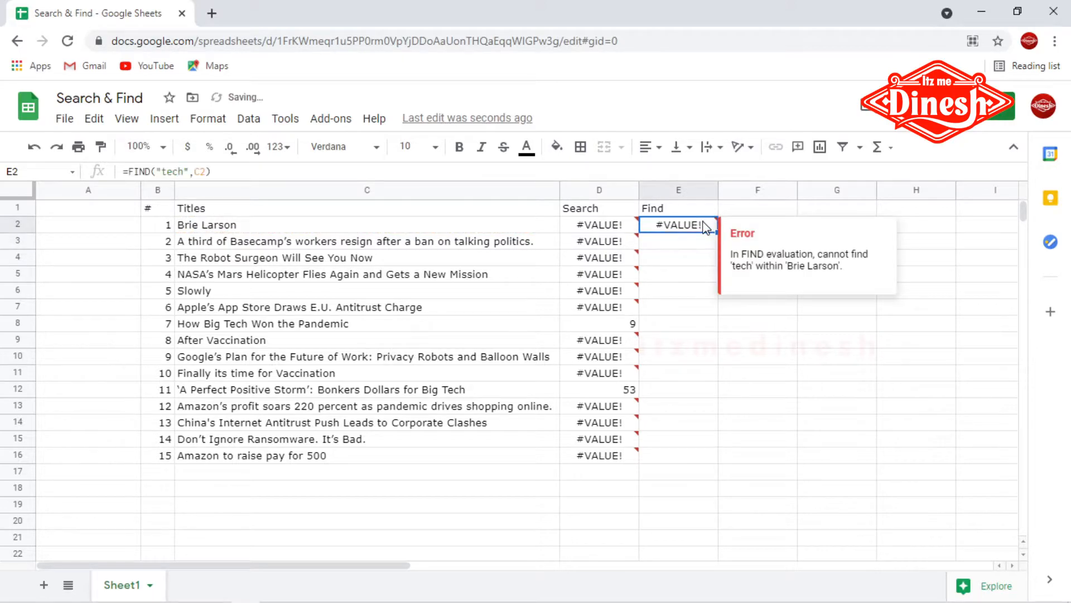
{"action": "left_click_drag", "start_coordinate": [717, 230], "coordinate": [716, 457]}
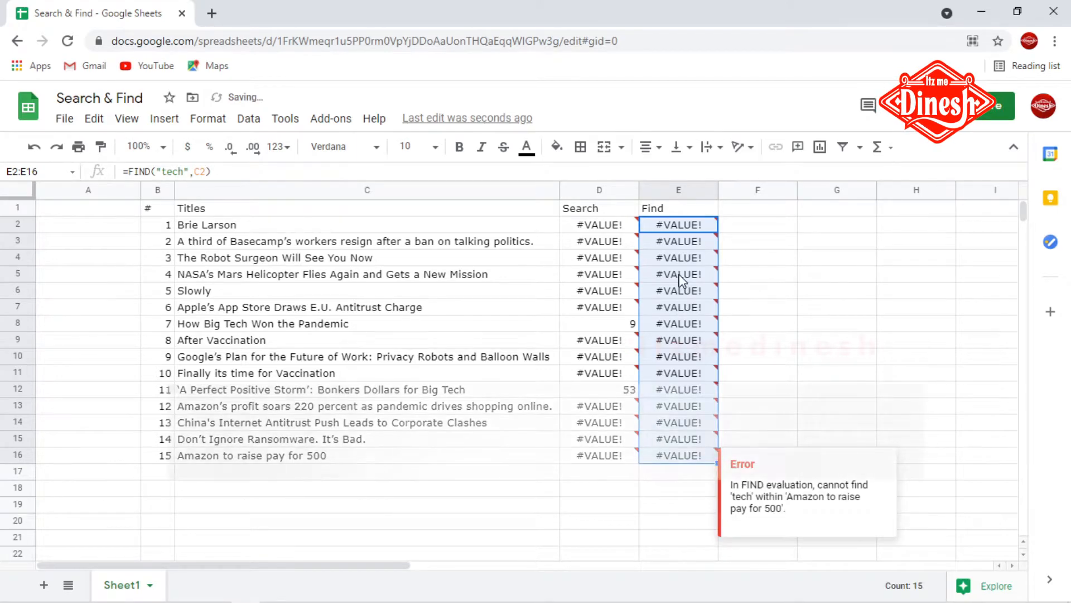
Step: Change the FIND search term in E2 from lowercase to "Tech"
{"action": "left_click", "coordinate": [666, 228]}
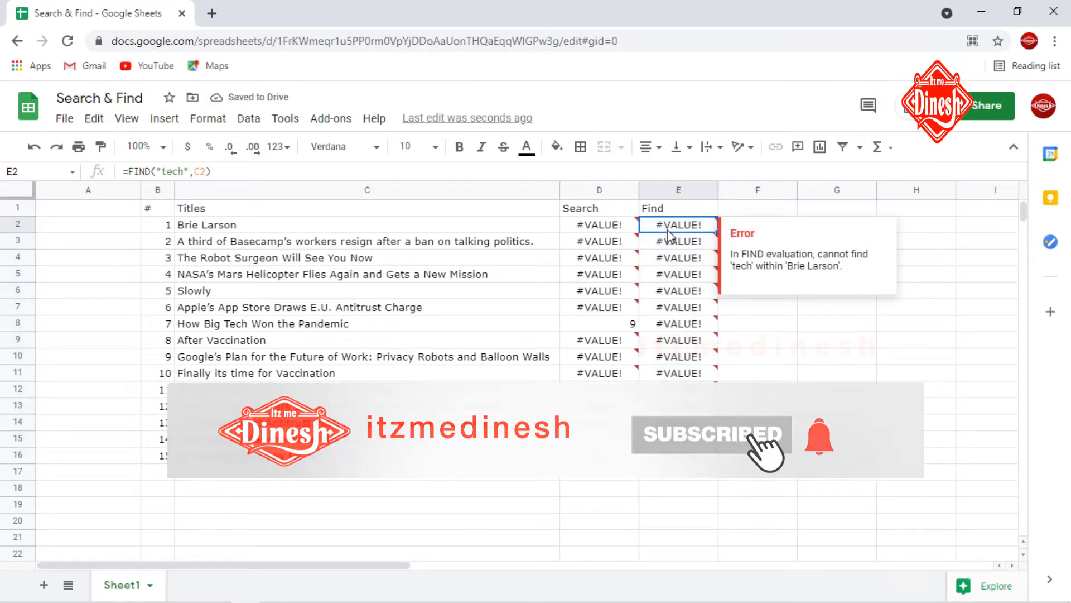
{"action": "left_click", "coordinate": [164, 171]}
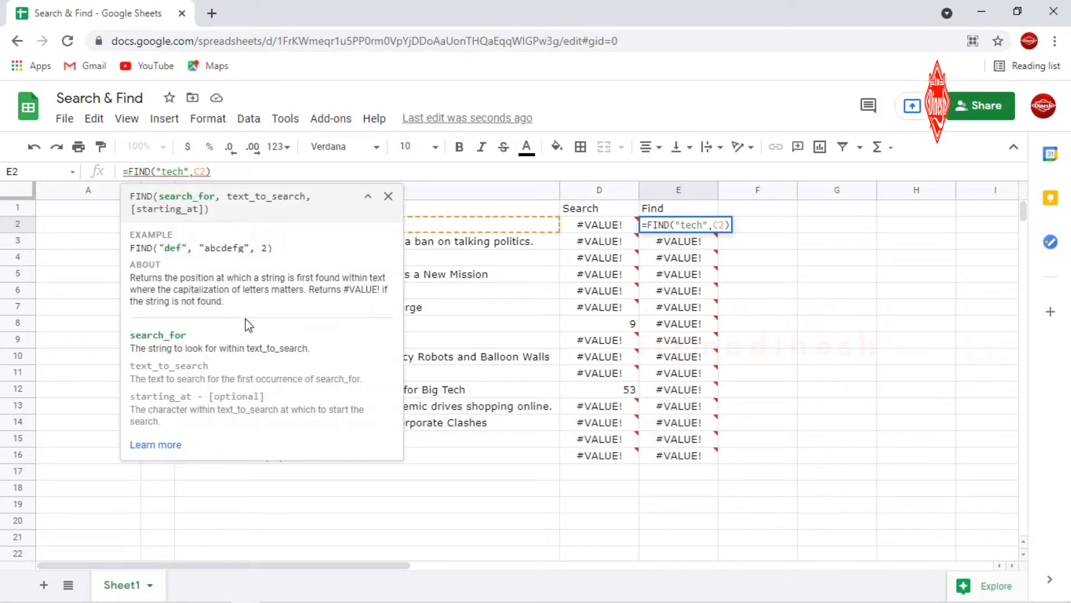
{"action": "left_click", "coordinate": [312, 325]}
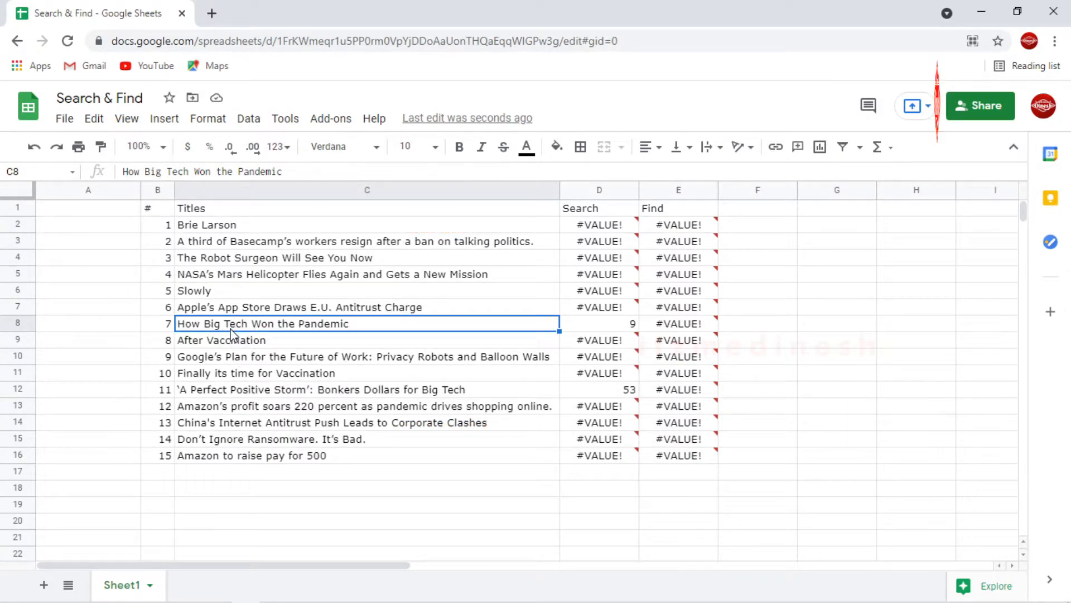
{"action": "left_click", "coordinate": [679, 225]}
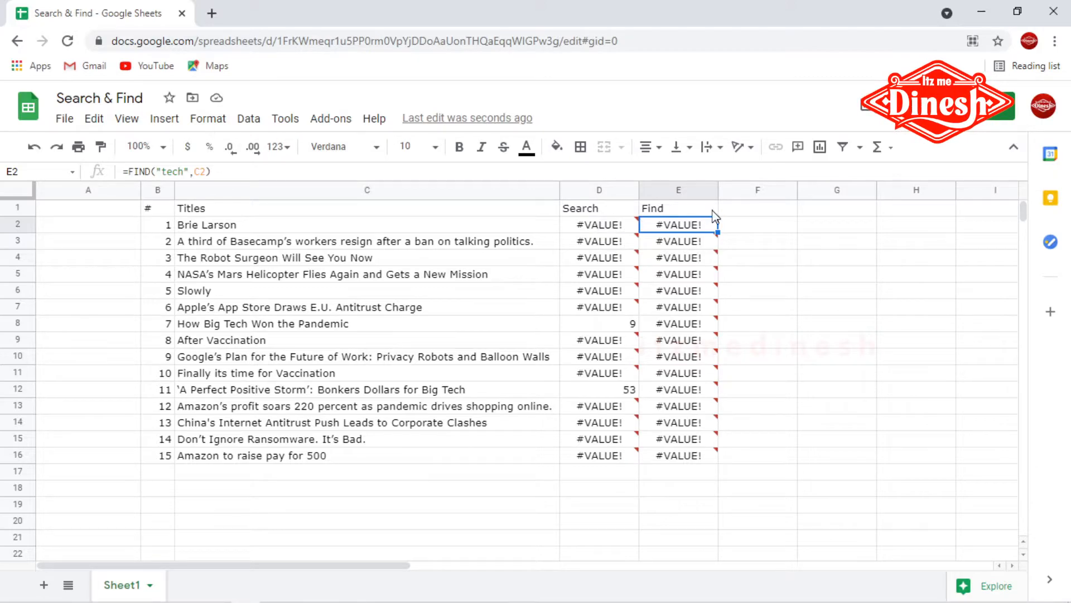
{"action": "left_click", "coordinate": [169, 172]}
{"action": "key", "text": "BackSpace"}
{"action": "type", "text": "T"}
{"action": "key", "text": "Return"}
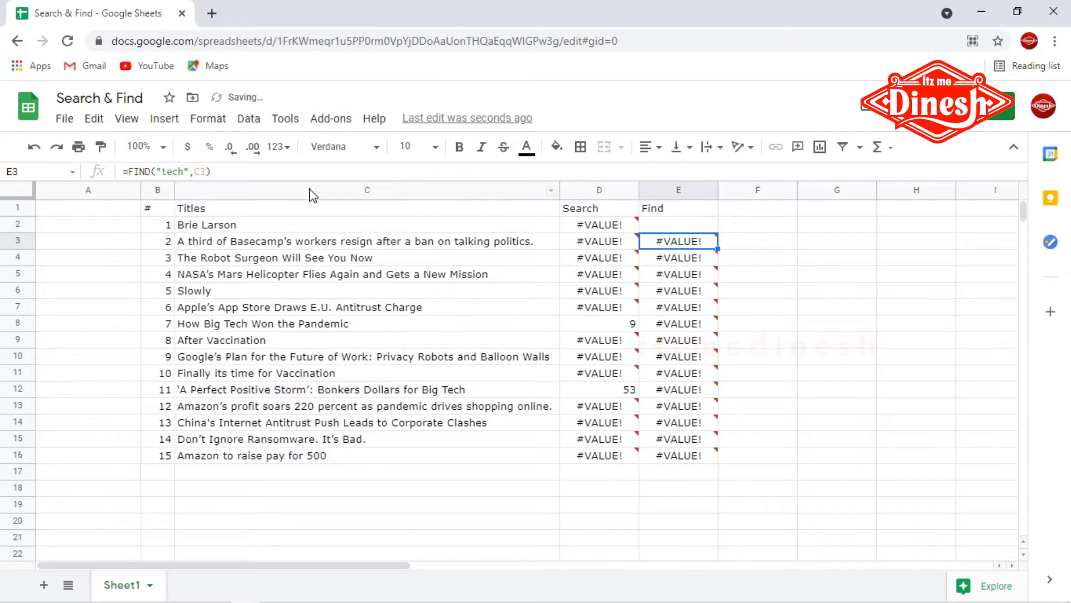
Step: Fill the updated FIND formula from E2 down through E16 and compare it with the SEARCH column
{"action": "left_click", "coordinate": [672, 225]}
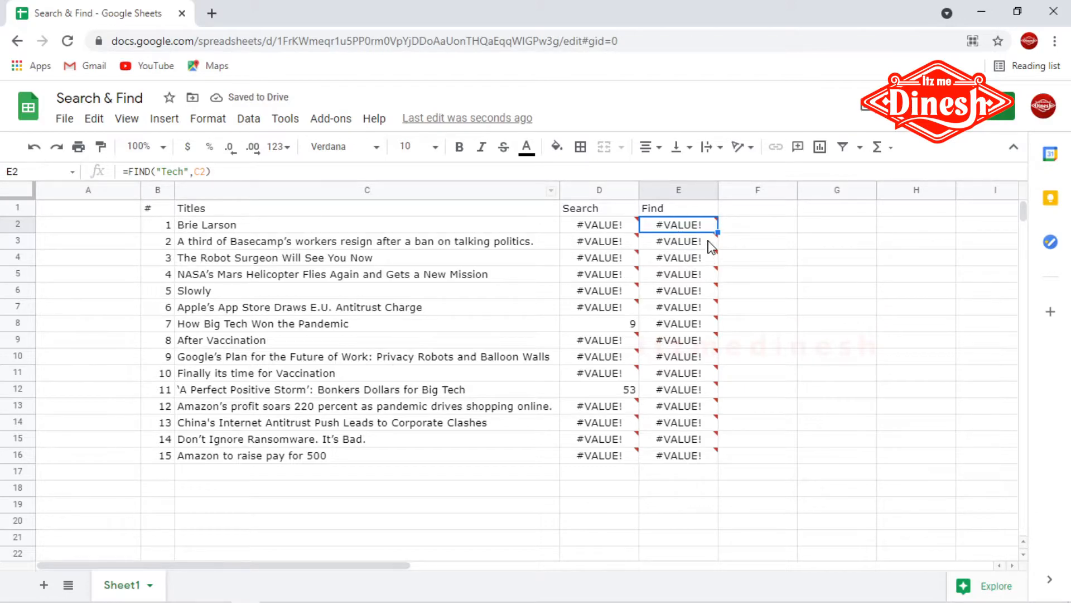
{"action": "left_click_drag", "start_coordinate": [720, 359], "coordinate": [719, 453]}
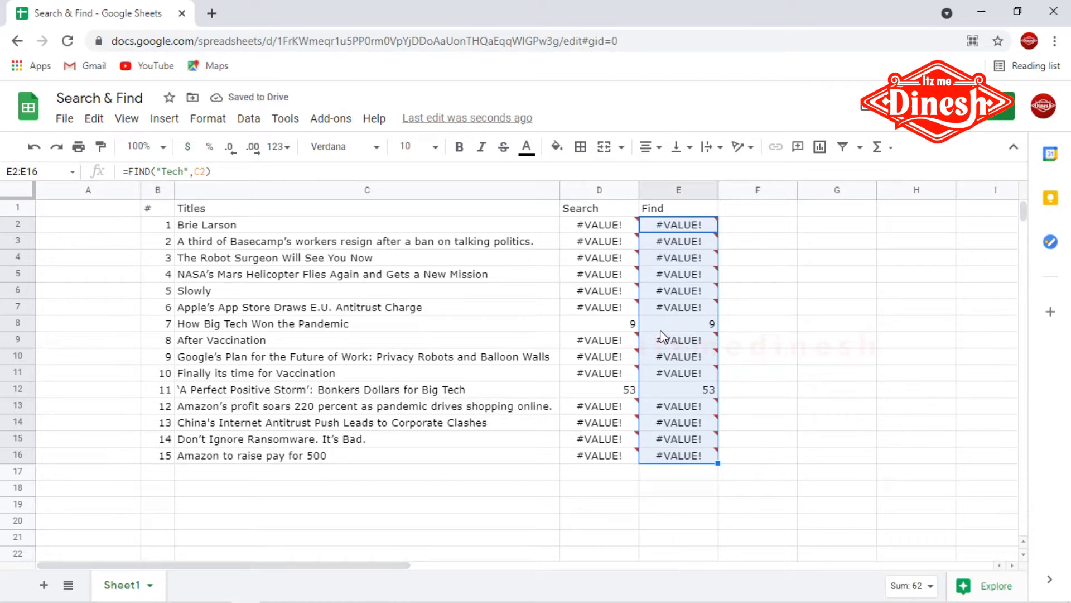
{"action": "left_click", "coordinate": [623, 326]}
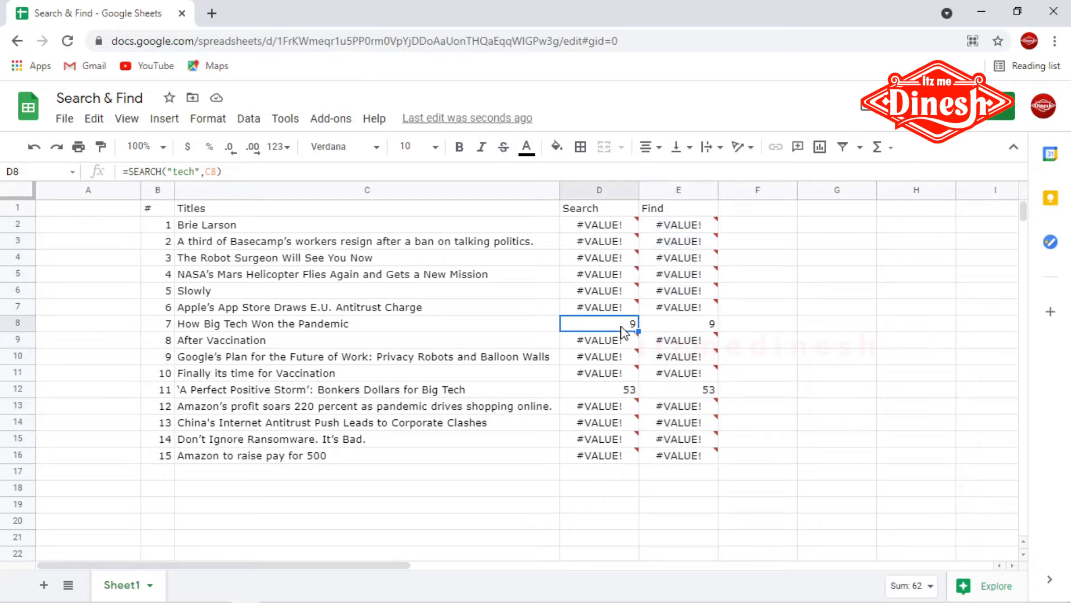
Step: Inspect the SEARCH and FIND results and error messages for several title rows
{"action": "left_click", "coordinate": [690, 330]}
{"action": "left_click", "coordinate": [623, 394]}
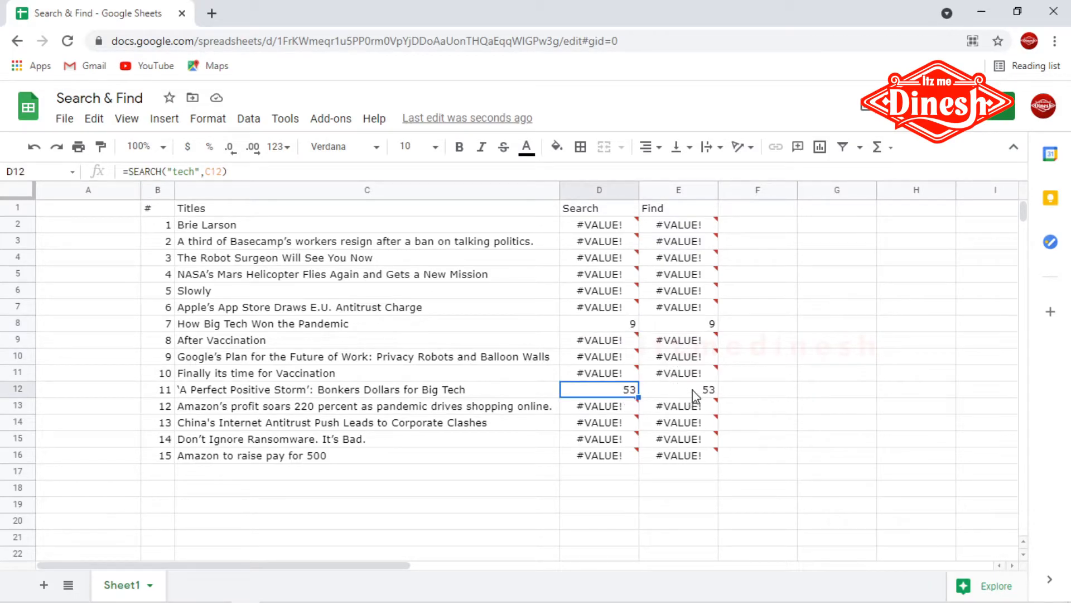
{"action": "left_click", "coordinate": [695, 397]}
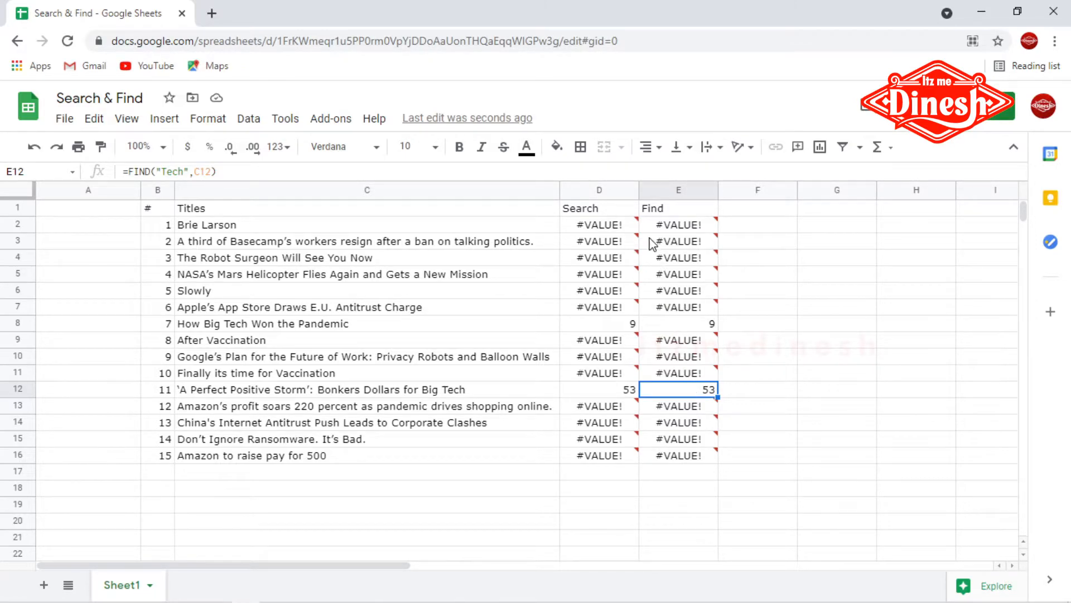
{"action": "left_click", "coordinate": [590, 229]}
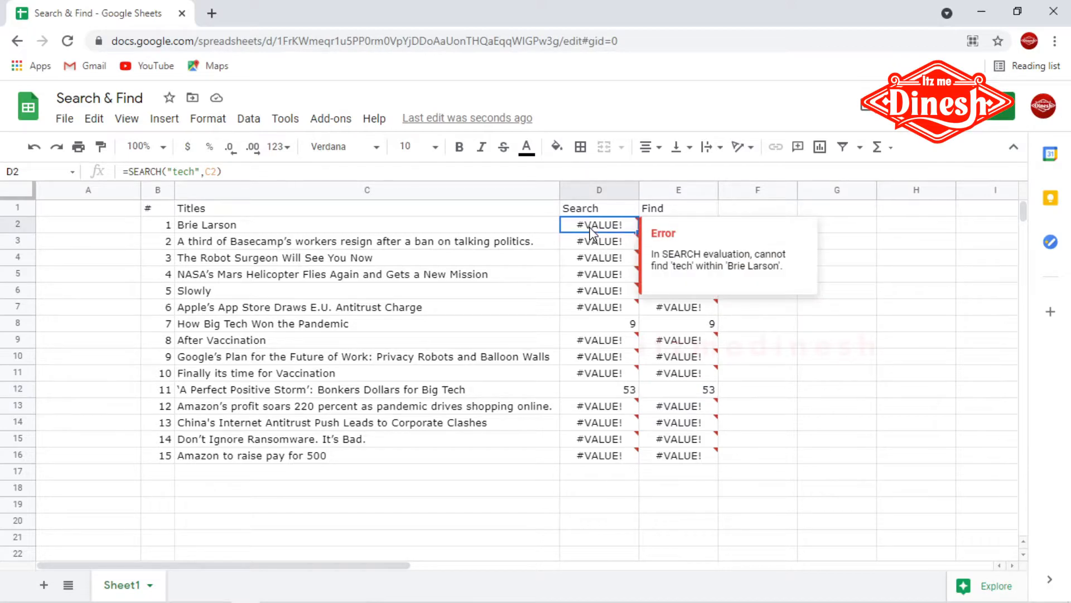
{"action": "left_click", "coordinate": [757, 378]}
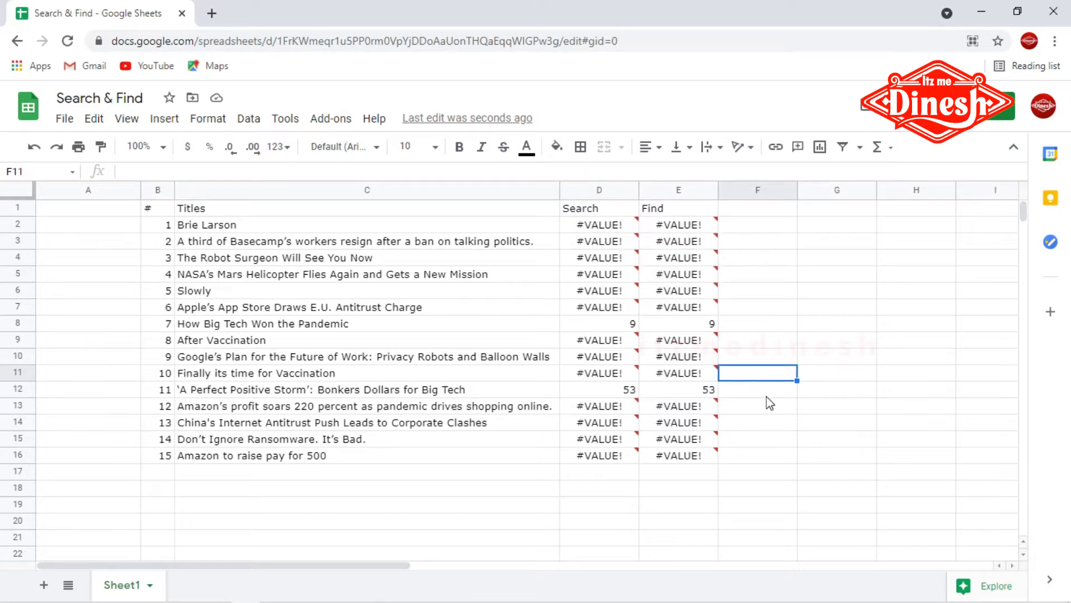
Step: Clear all SEARCH and FIND formulas from D2 through E16
{"action": "left_click_drag", "start_coordinate": [595, 228], "coordinate": [729, 490]}
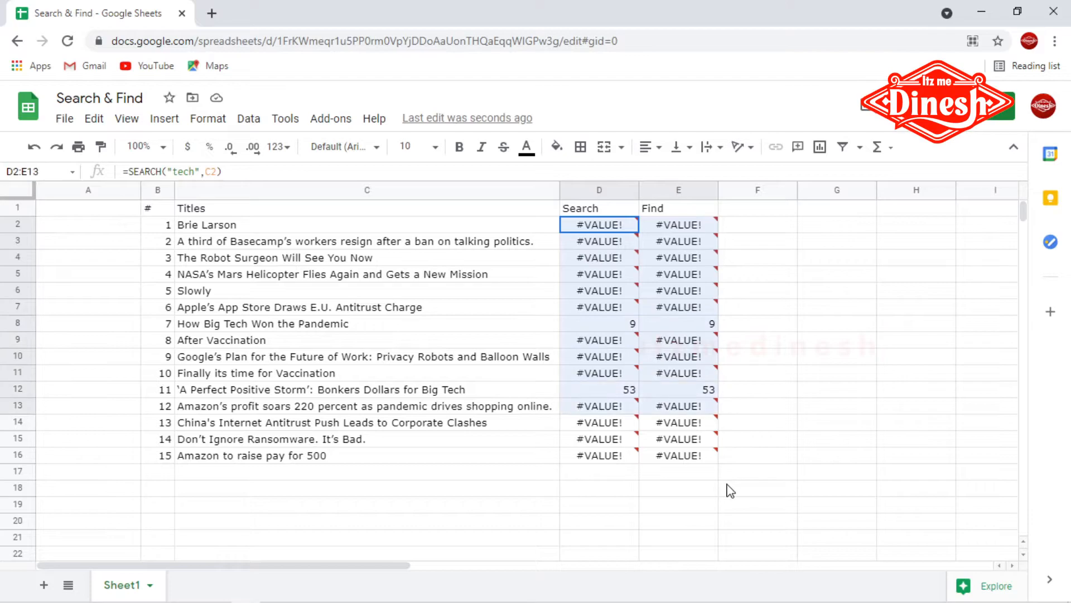
{"action": "key", "text": "Delete"}
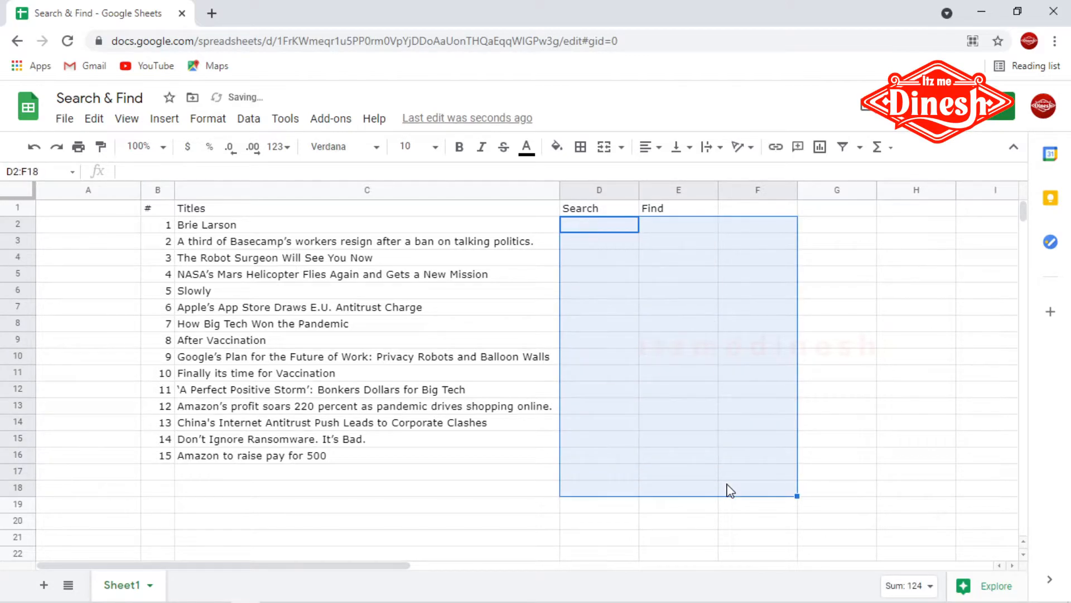
Step: Fill cell D2 under the Search header with a light orange background
{"action": "left_click", "coordinate": [635, 296]}
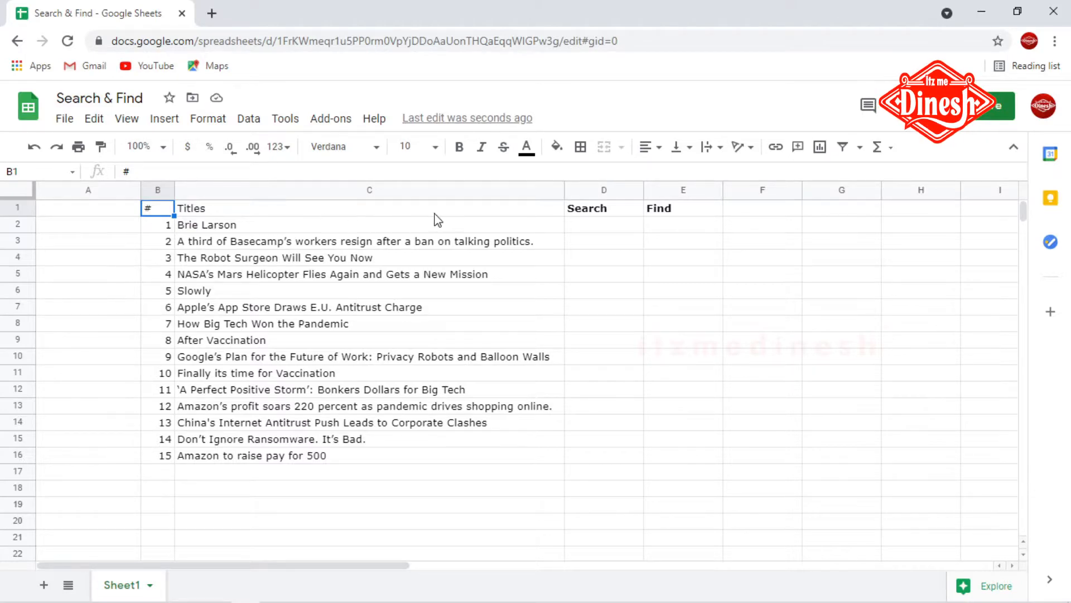
{"action": "left_click", "coordinate": [589, 226]}
{"action": "left_click", "coordinate": [592, 208]}
{"action": "left_click", "coordinate": [665, 211]}
{"action": "left_click", "coordinate": [590, 223]}
{"action": "left_click_drag", "start_coordinate": [592, 228], "coordinate": [679, 232]}
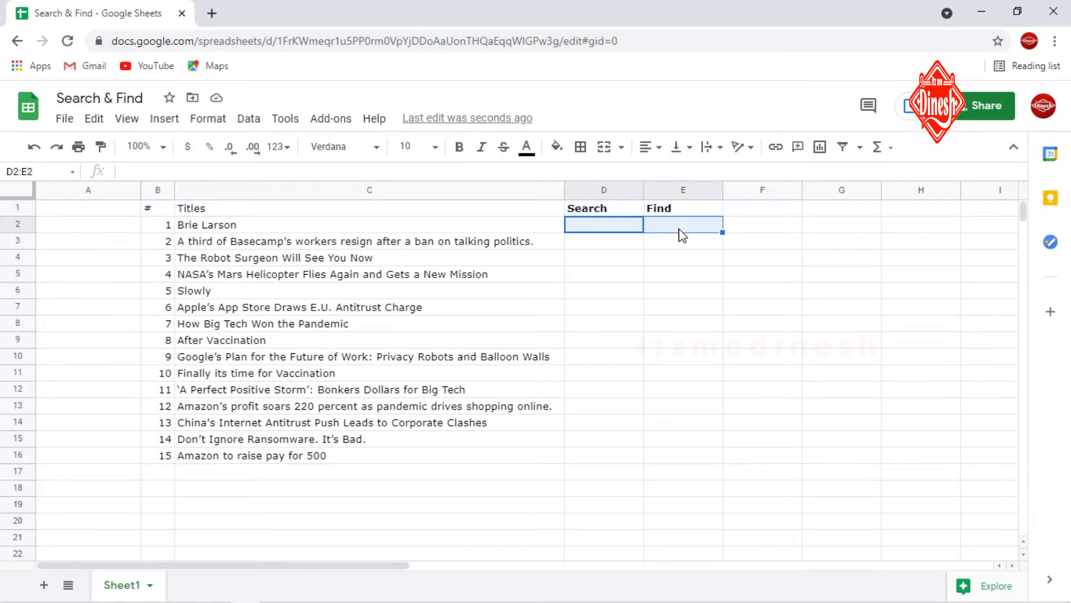
{"action": "left_click", "coordinate": [590, 234]}
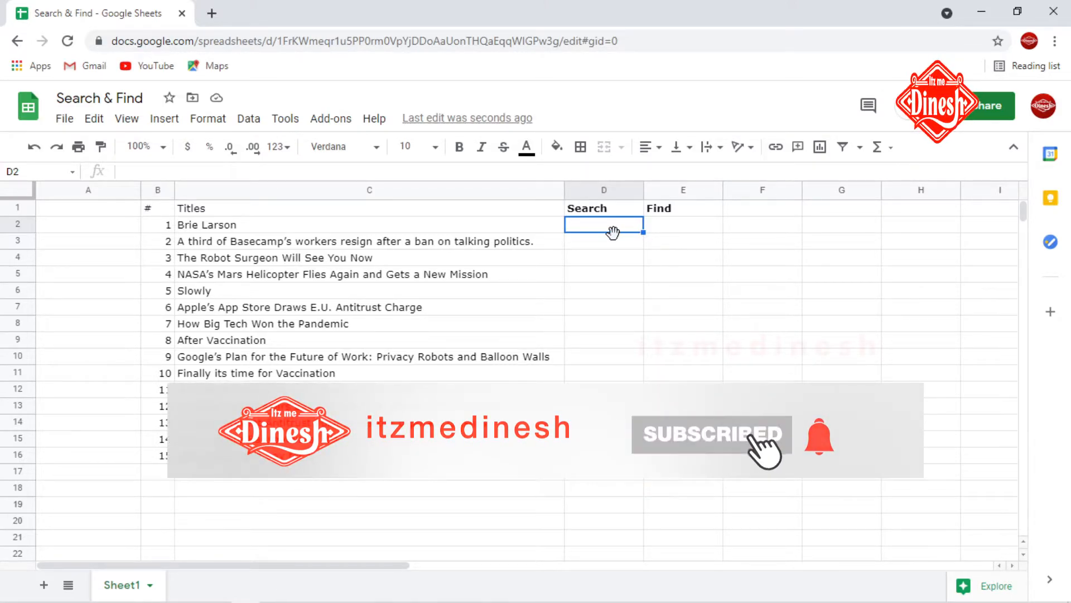
{"action": "left_click", "coordinate": [557, 147]}
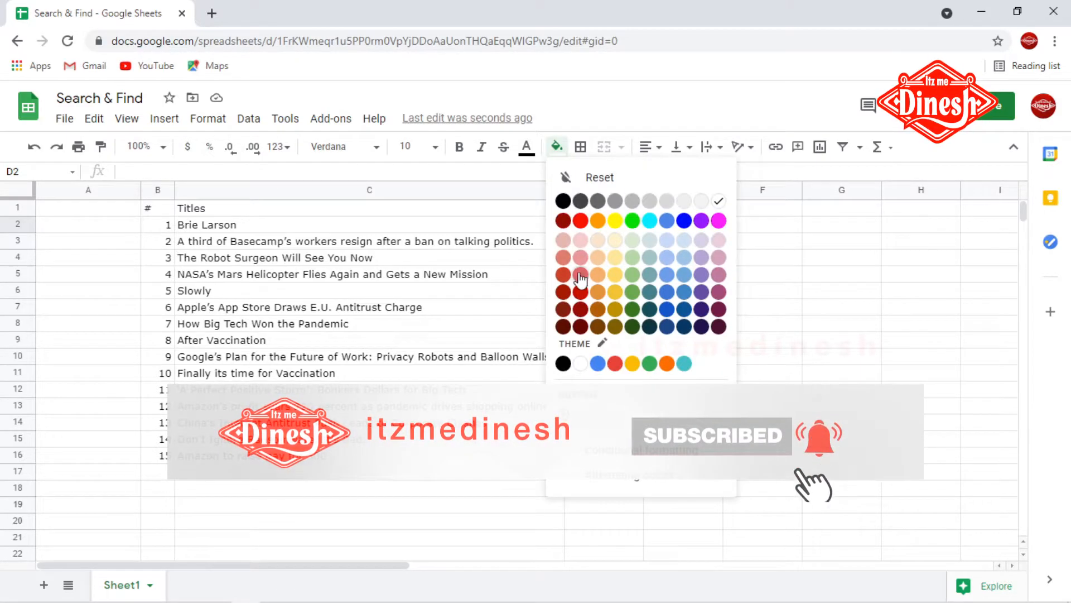
{"action": "left_click", "coordinate": [601, 241]}
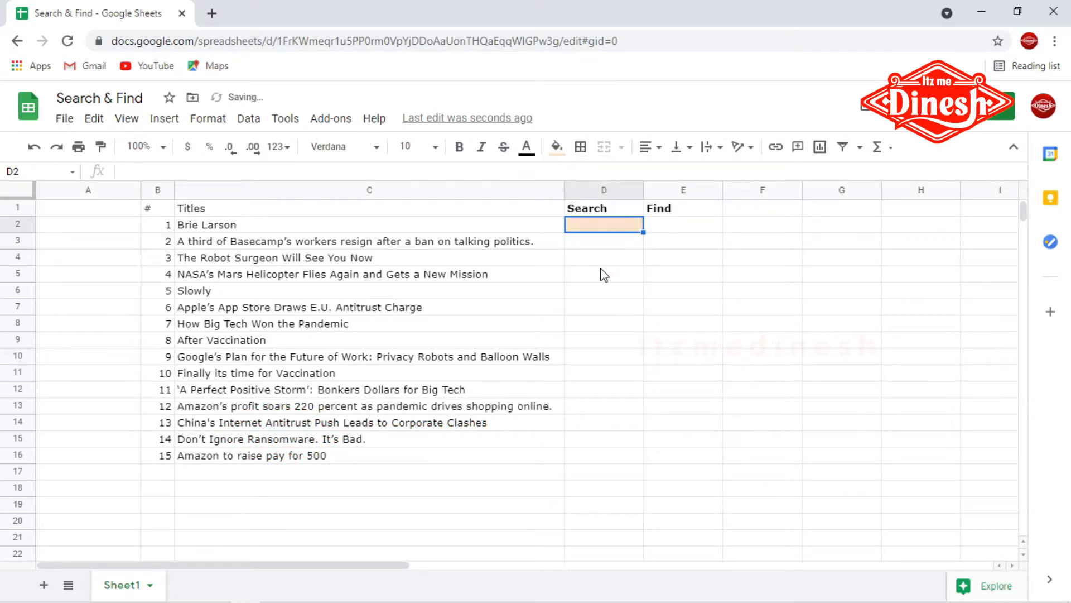
Step: Fill cell E2 under the Find header with a light red background
{"action": "left_click", "coordinate": [647, 229]}
{"action": "left_click", "coordinate": [556, 147]}
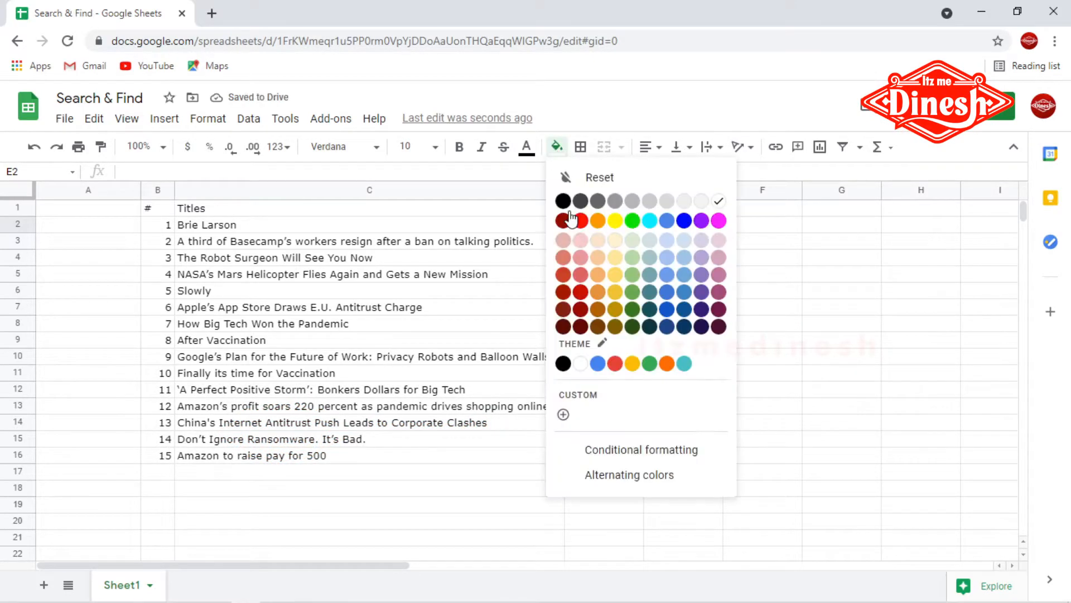
{"action": "left_click", "coordinate": [563, 240]}
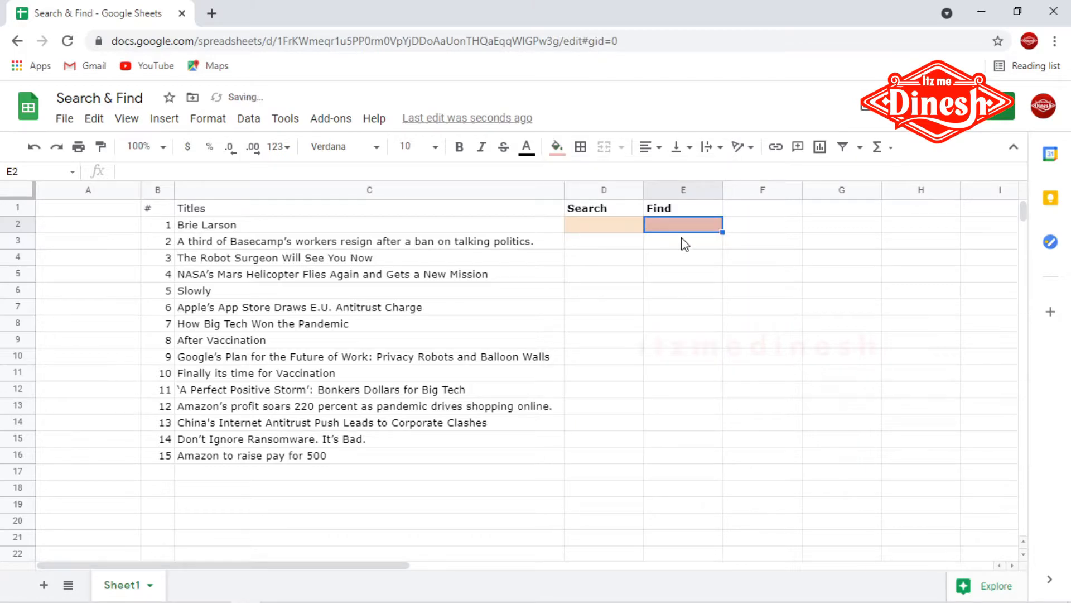
Step: Start a conditional formatting rule on B1:C16 using the Custom formula is condition
{"action": "left_click", "coordinate": [682, 260]}
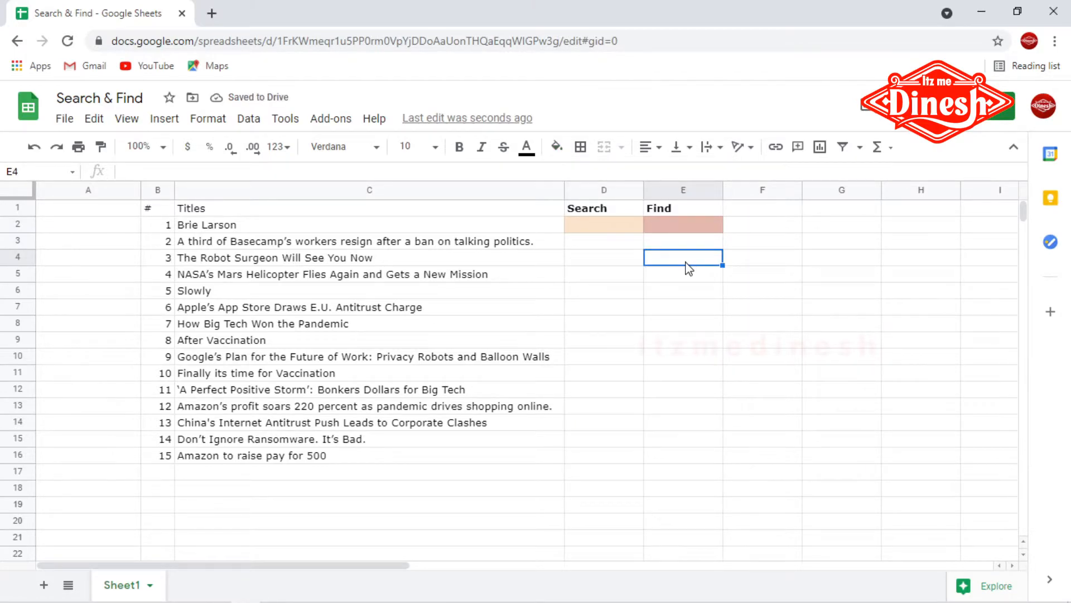
{"action": "left_click", "coordinate": [623, 226]}
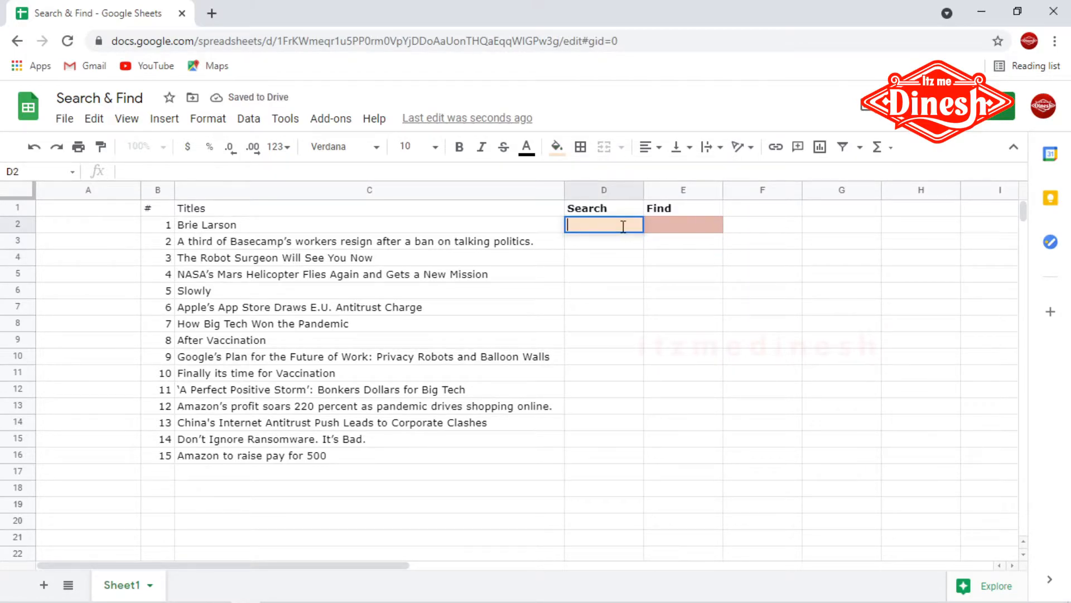
{"action": "left_click", "coordinate": [614, 276]}
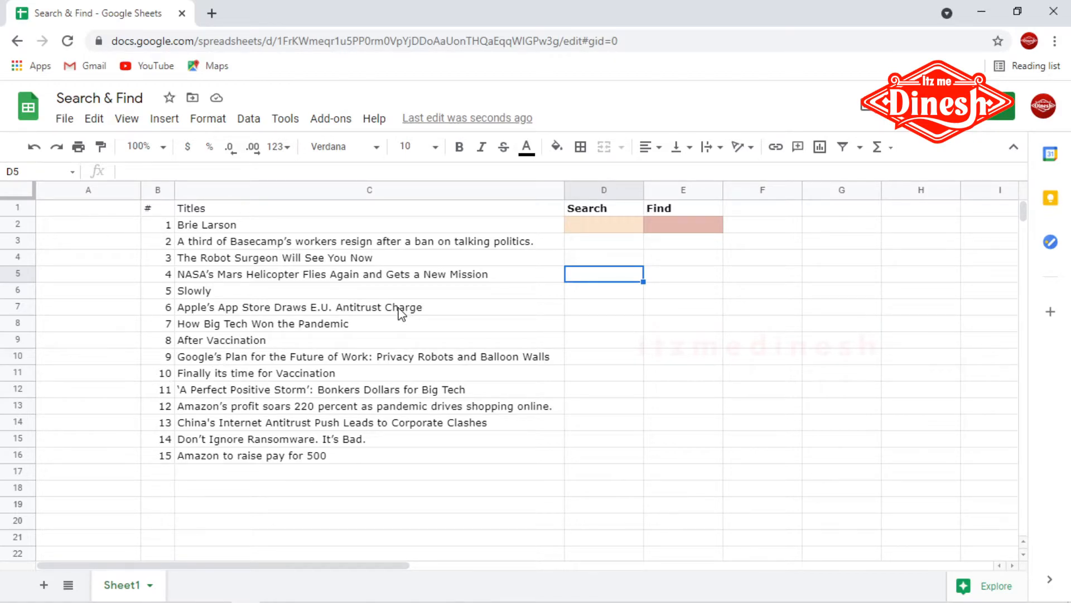
{"action": "left_click_drag", "start_coordinate": [156, 213], "coordinate": [257, 456]}
{"action": "left_click", "coordinate": [207, 119]}
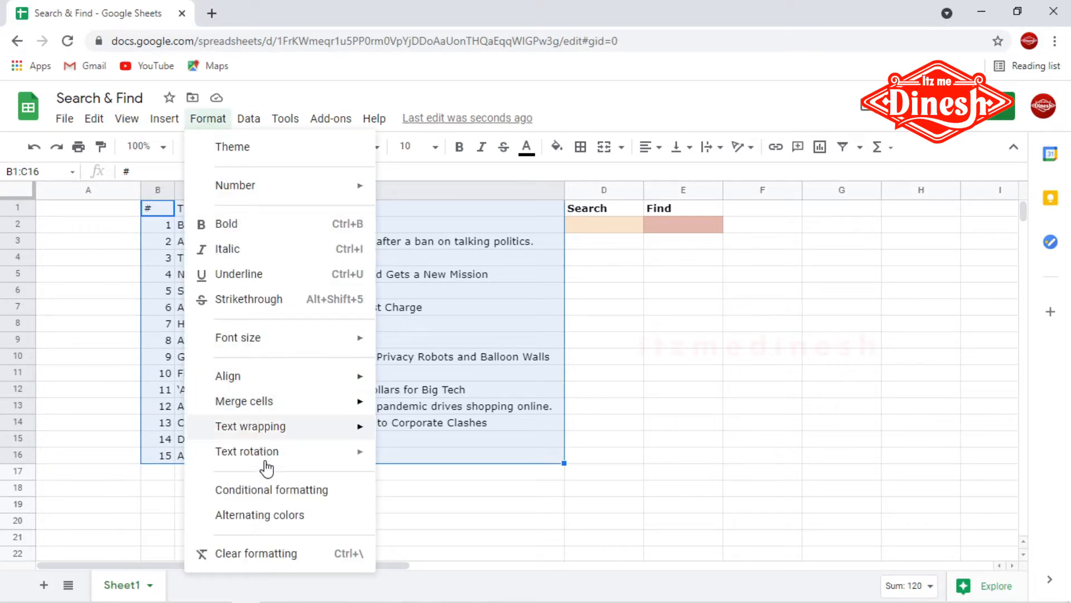
{"action": "left_click", "coordinate": [288, 486]}
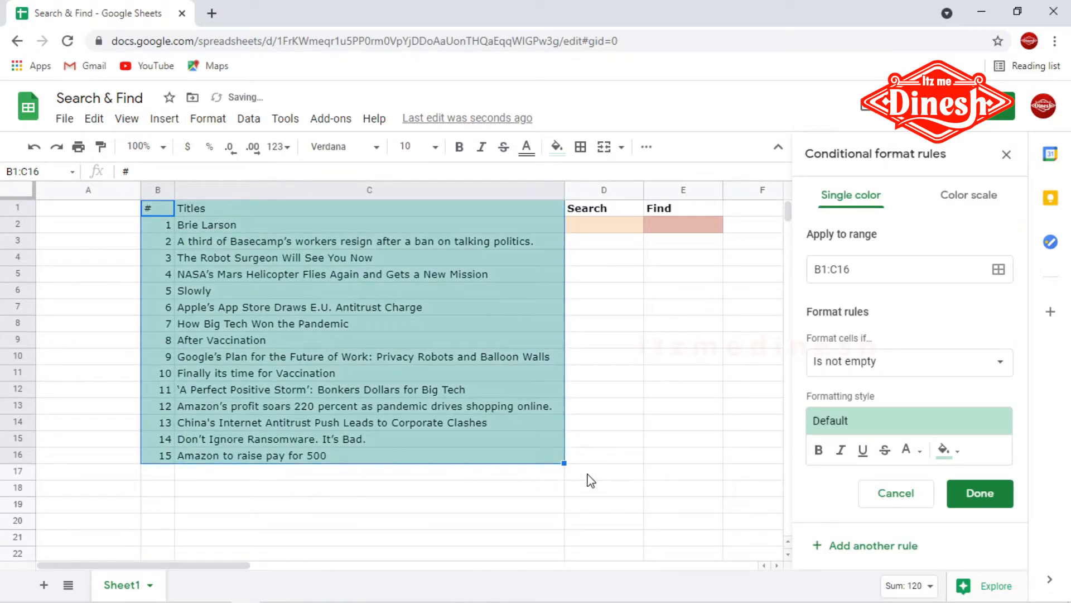
{"action": "left_click", "coordinate": [850, 363]}
{"action": "scroll", "coordinate": [849, 423], "scroll_direction": "down", "scroll_amount": 5}
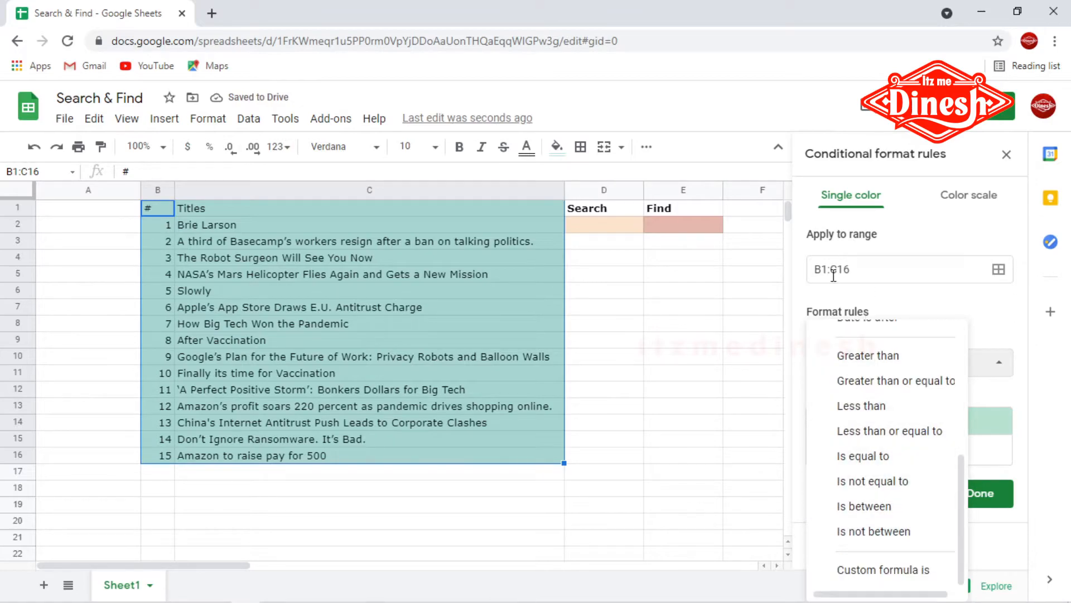
{"action": "left_click", "coordinate": [876, 570]}
Step: Enter the custom formula =Search($D$2,$C2)>1 for the rule
{"action": "left_click", "coordinate": [852, 399]}
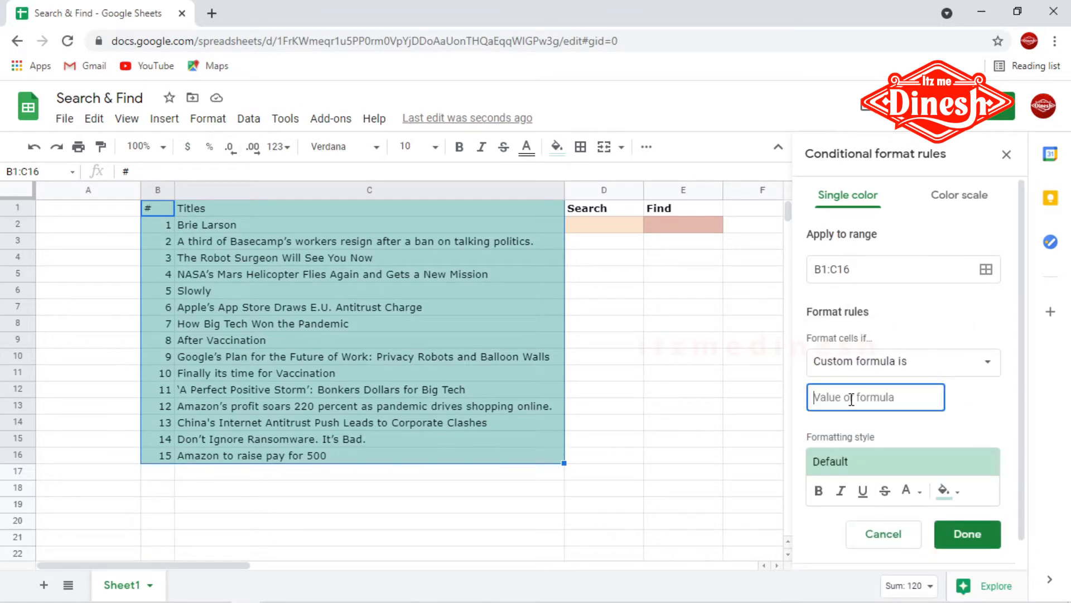
{"action": "type", "text": "=Sarch($"}
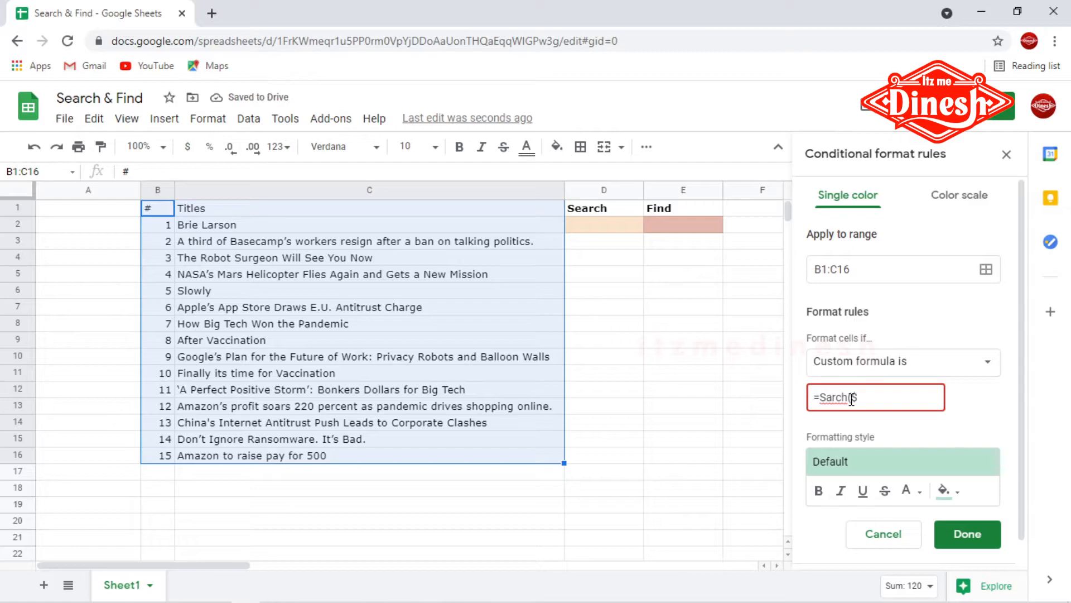
{"action": "type", "text": "D$2"}
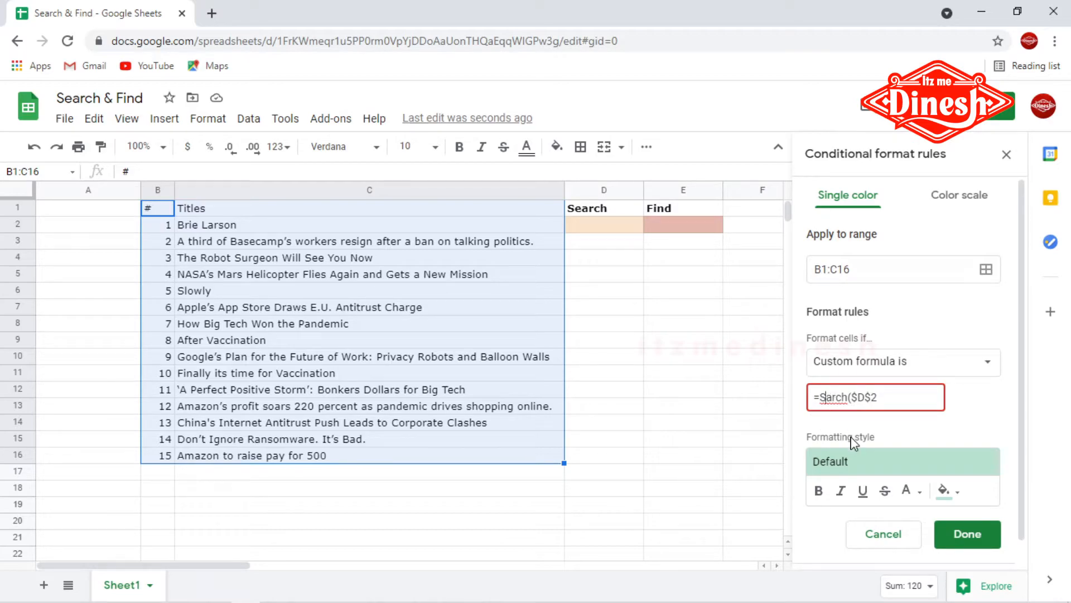
{"action": "type", "text": "e"}
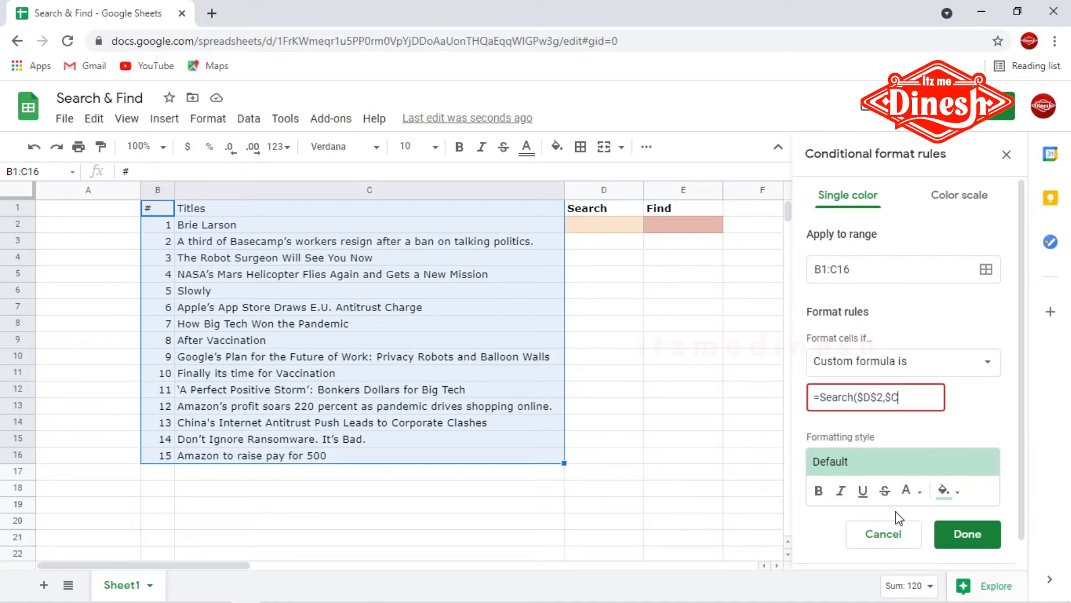
{"action": "type", "text": "2)"}
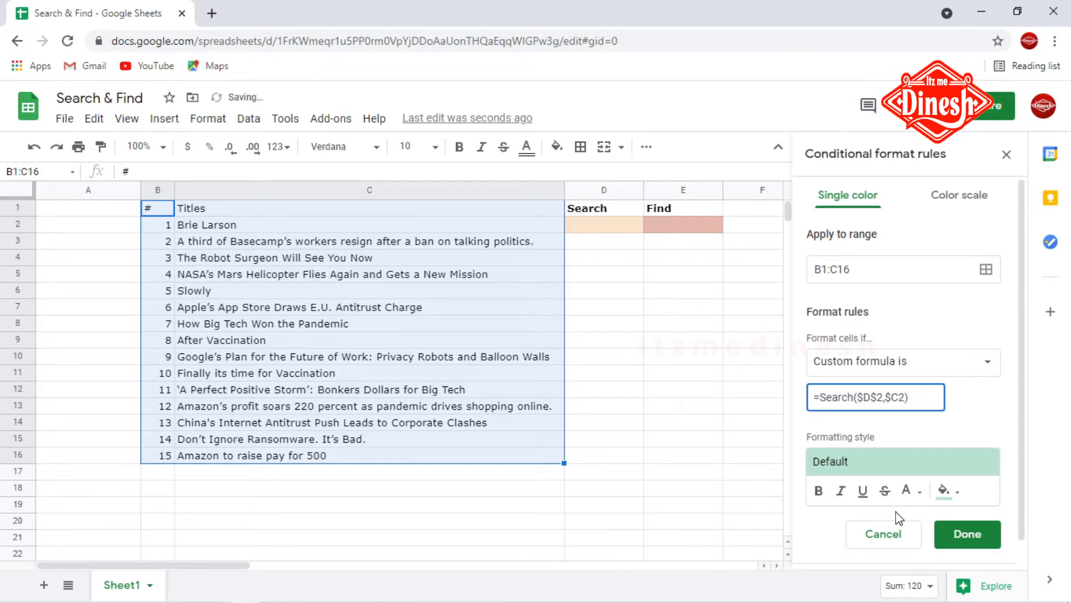
{"action": "type", "text": ">1"}
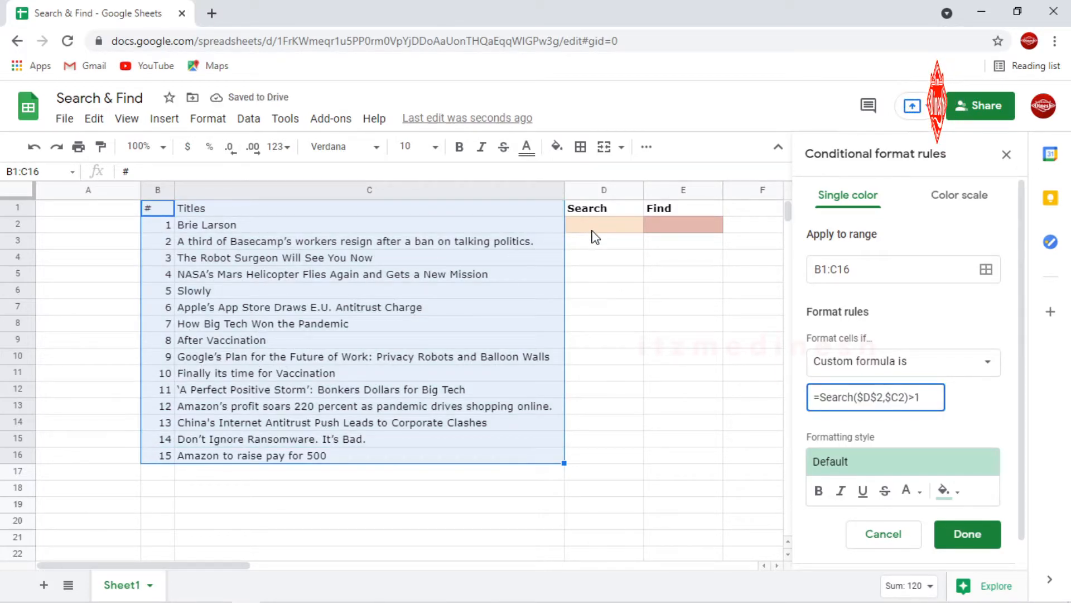
Step: Give the rule a light orange fill and bold text, and save it
{"action": "left_click", "coordinate": [948, 491]}
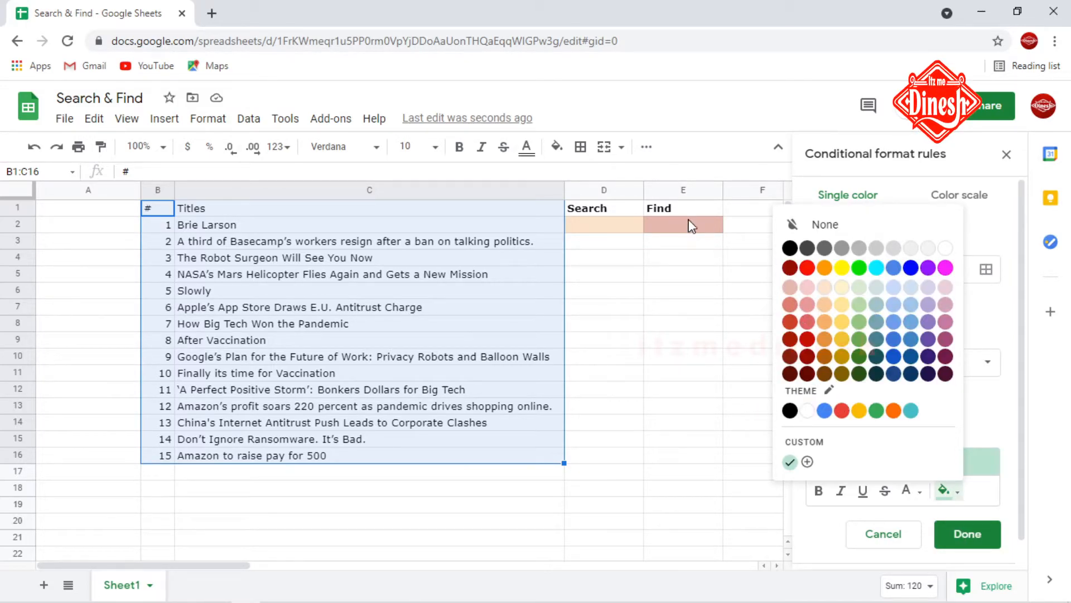
{"action": "left_click", "coordinate": [825, 288]}
{"action": "left_click", "coordinate": [822, 494]}
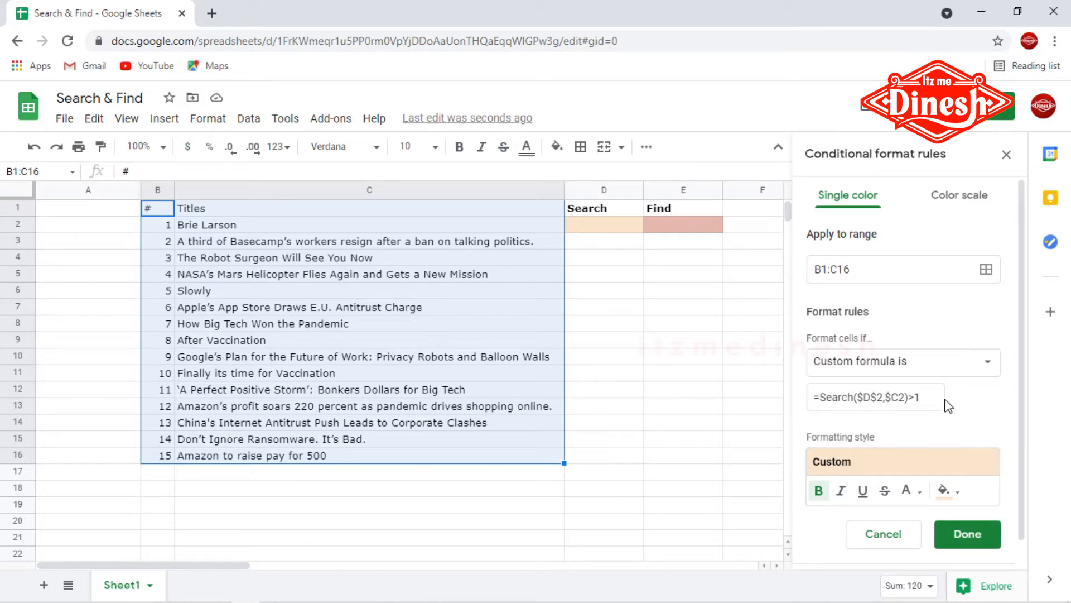
{"action": "left_click", "coordinate": [979, 536]}
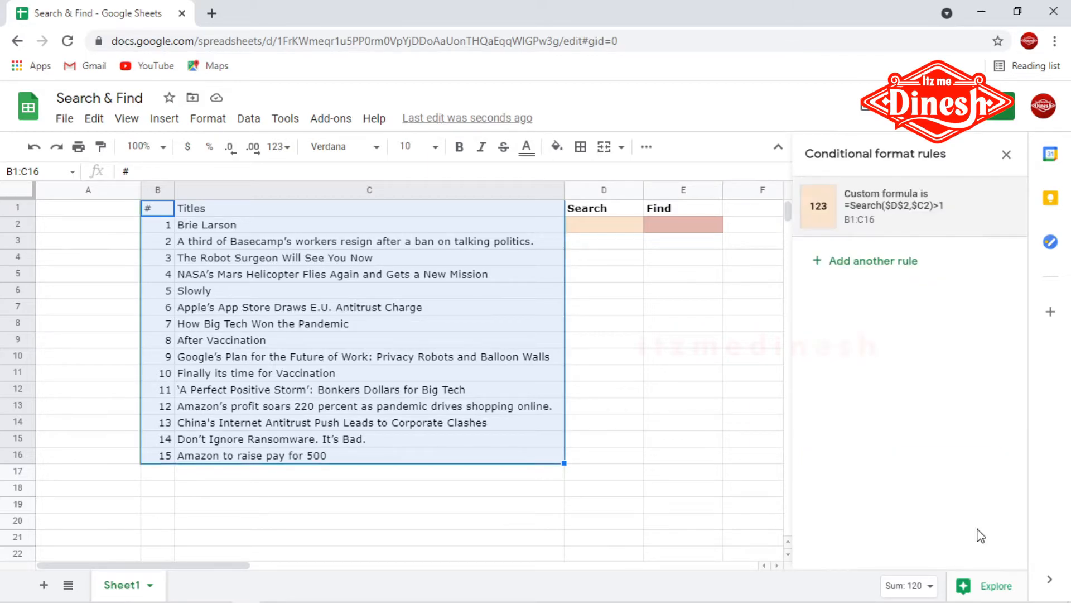
Step: Enter tech as the search term in D2
{"action": "left_click", "coordinate": [593, 225]}
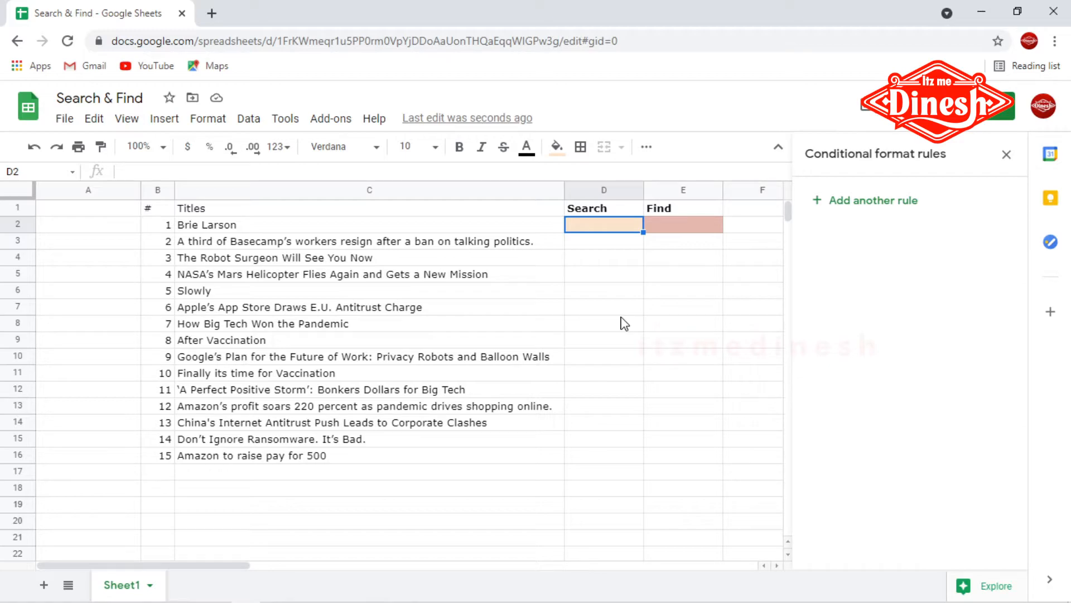
{"action": "type", "text": "tech"}
{"action": "key", "text": "Return"}
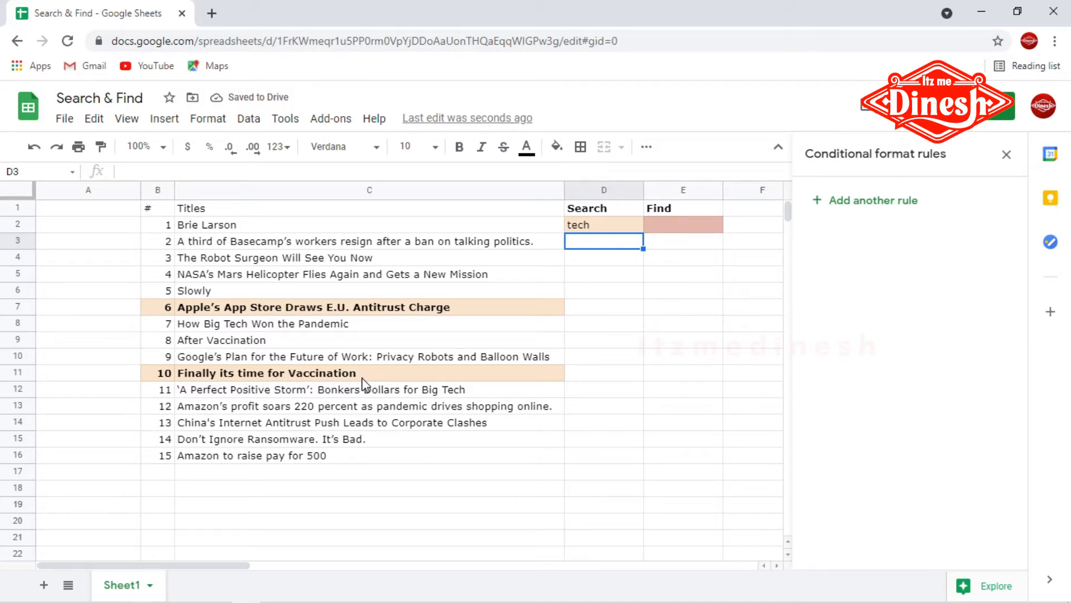
Step: Edit the highlight rule's formula to =Search($D$2,$C1)>1, save it, and check the highlighted titles
{"action": "left_click", "coordinate": [581, 228]}
{"action": "left_click", "coordinate": [368, 293]}
{"action": "left_click", "coordinate": [879, 222]}
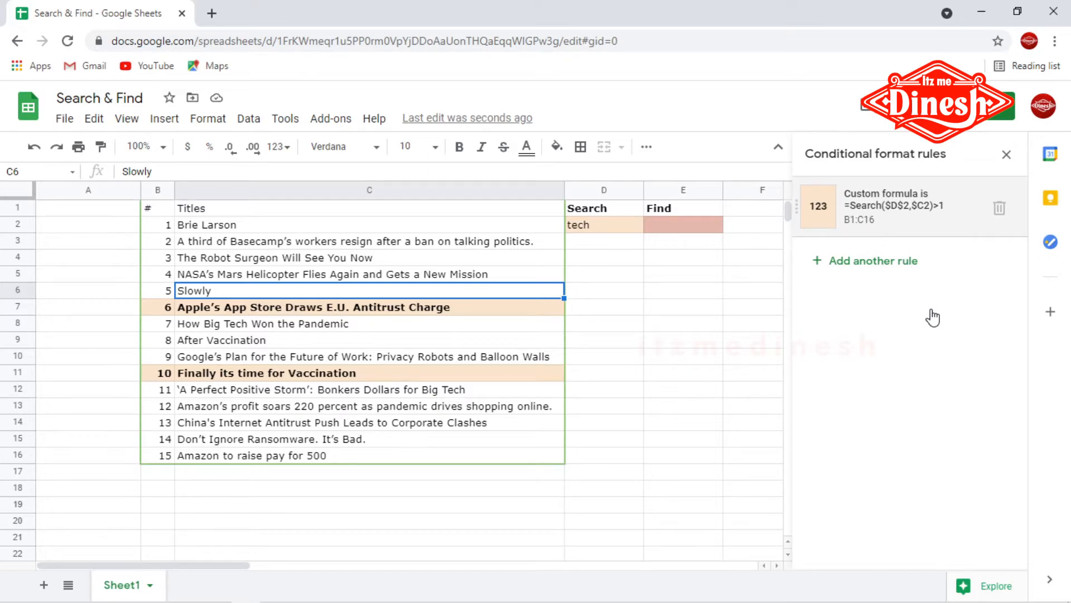
{"action": "left_click", "coordinate": [904, 397]}
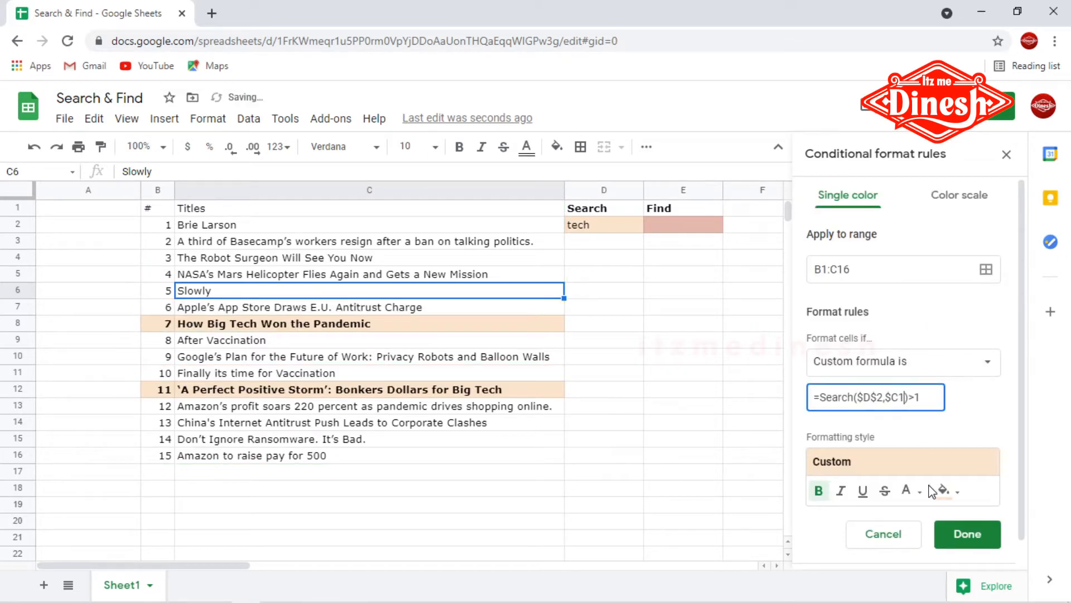
{"action": "left_click", "coordinate": [971, 537]}
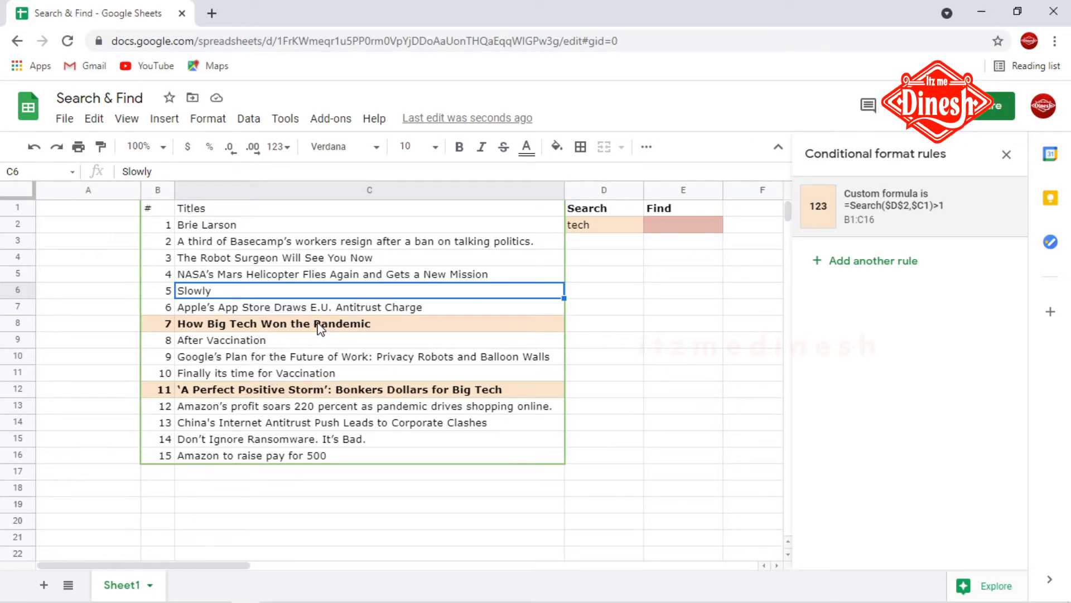
{"action": "left_click", "coordinate": [269, 328]}
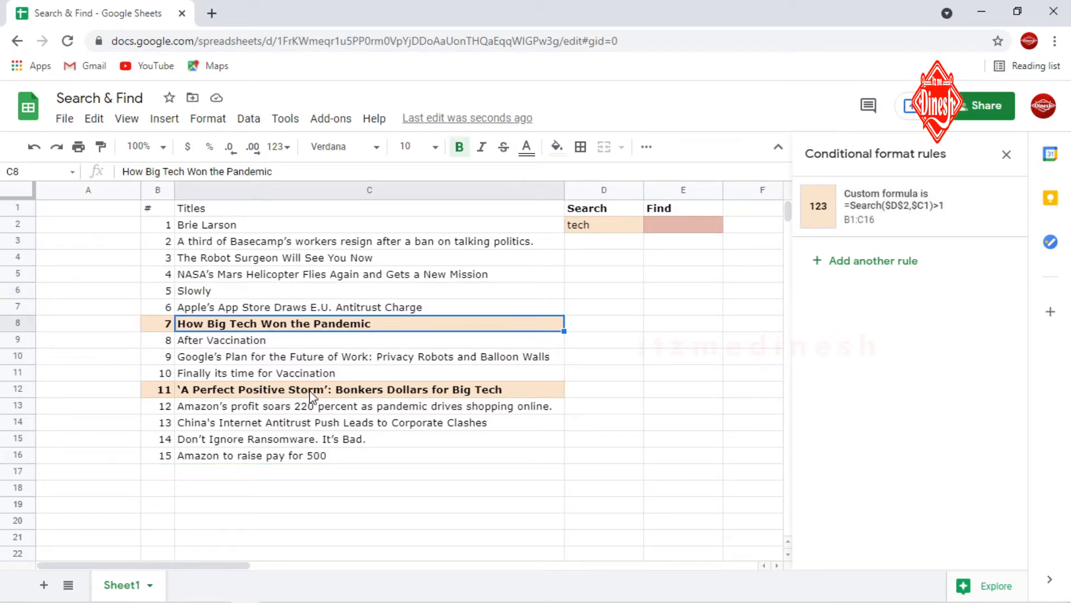
{"action": "left_click", "coordinate": [342, 389]}
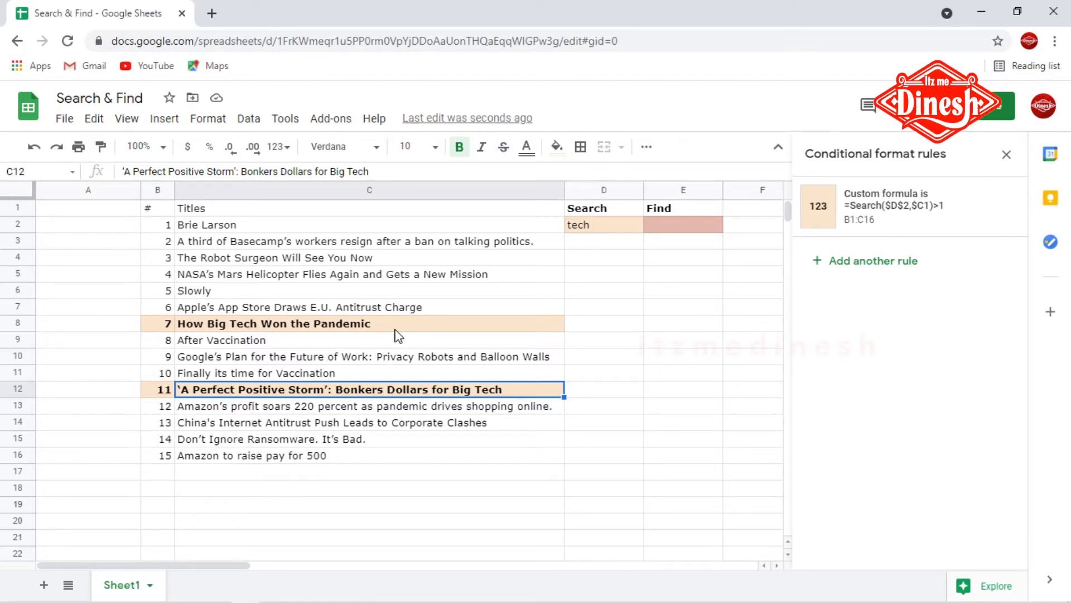
Step: Clear the search term from D2
{"action": "left_click", "coordinate": [598, 229]}
{"action": "key", "text": "Delete"}
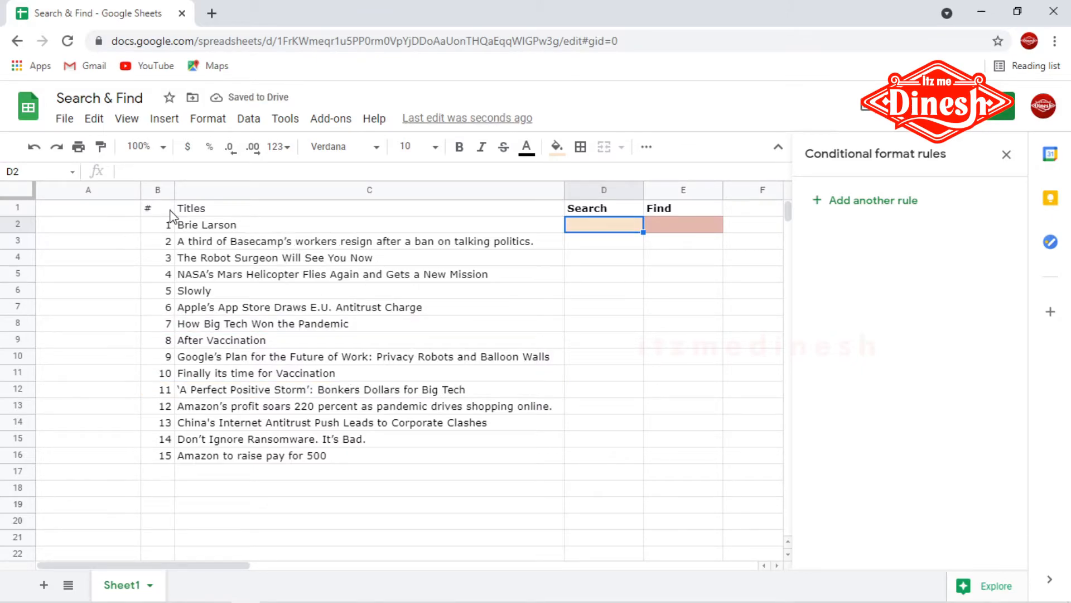
Step: Add a second conditional formatting rule on B1:C16 with the custom formula =Find($E$2,$C1)>1
{"action": "left_click_drag", "start_coordinate": [161, 214], "coordinate": [315, 455]}
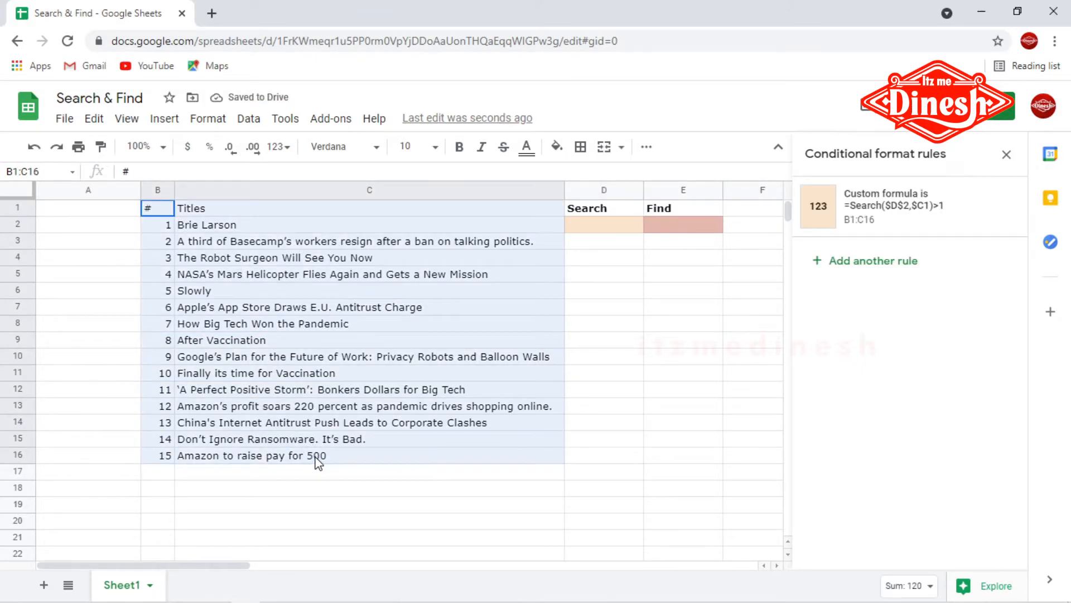
{"action": "left_click", "coordinate": [903, 261]}
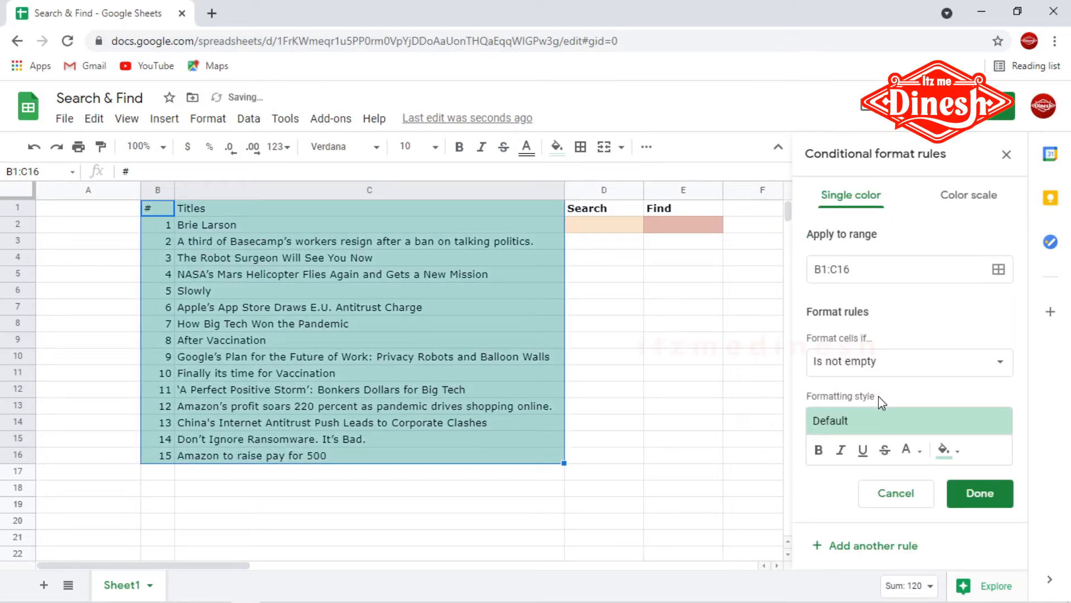
{"action": "left_click", "coordinate": [867, 365]}
{"action": "scroll", "coordinate": [877, 471], "scroll_direction": "down", "scroll_amount": 5}
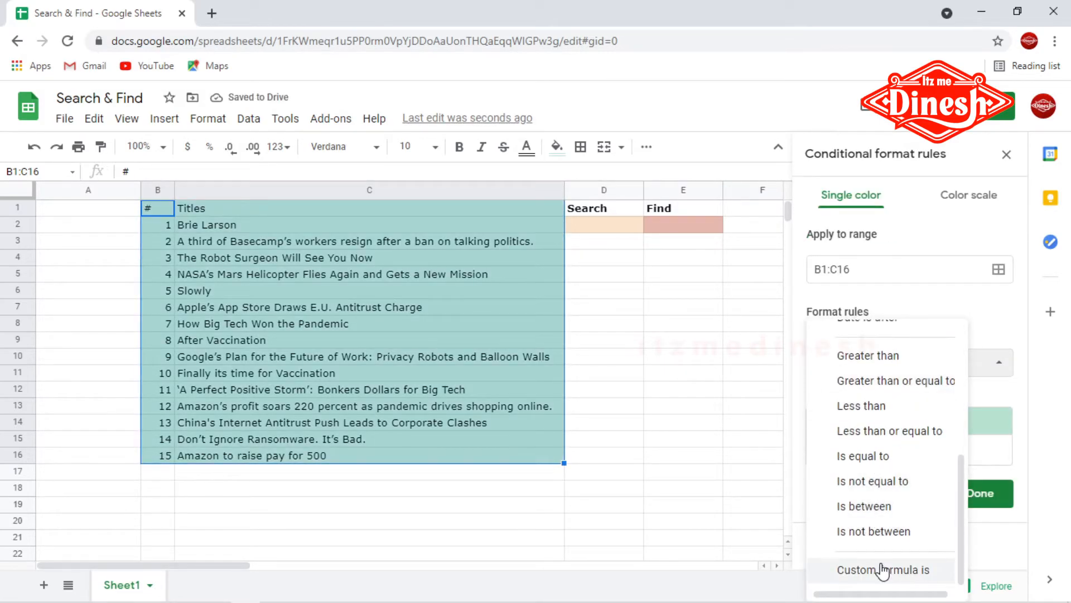
{"action": "left_click", "coordinate": [880, 569]}
{"action": "left_click", "coordinate": [842, 400]}
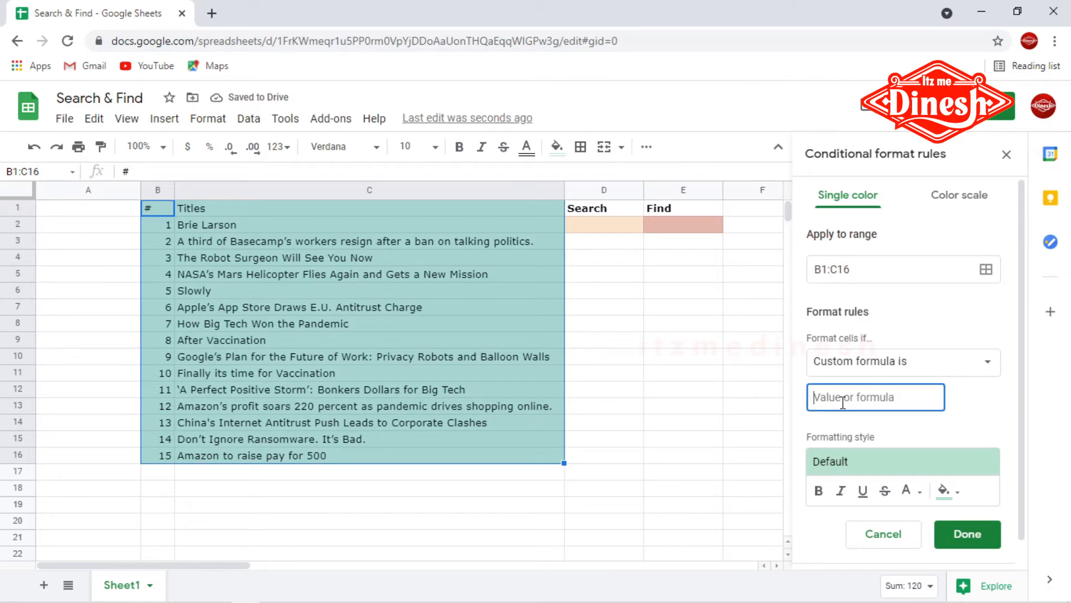
{"action": "type", "text": "=Find($E"}
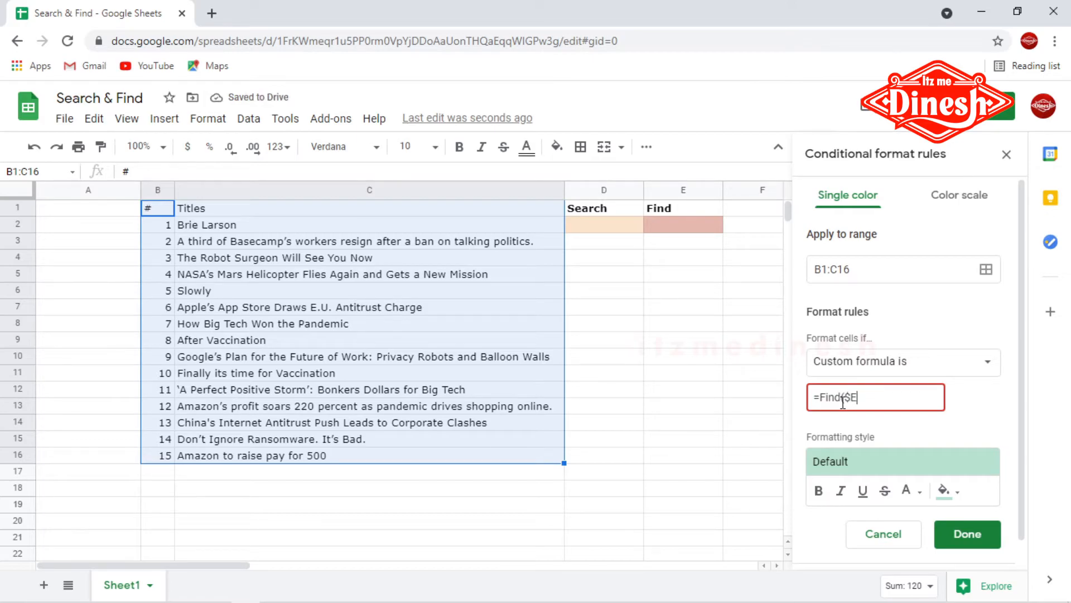
{"action": "type", "text": "$2"}
{"action": "type", "text": ")>1"}
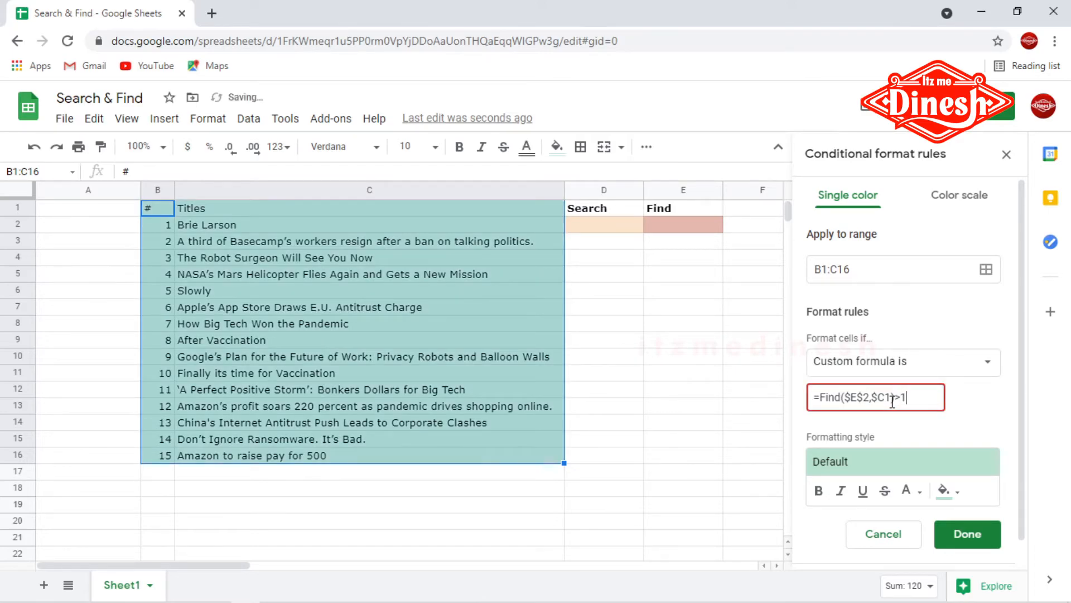
Step: Give the Find rule light red text and bold, and save it
{"action": "left_click", "coordinate": [947, 492]}
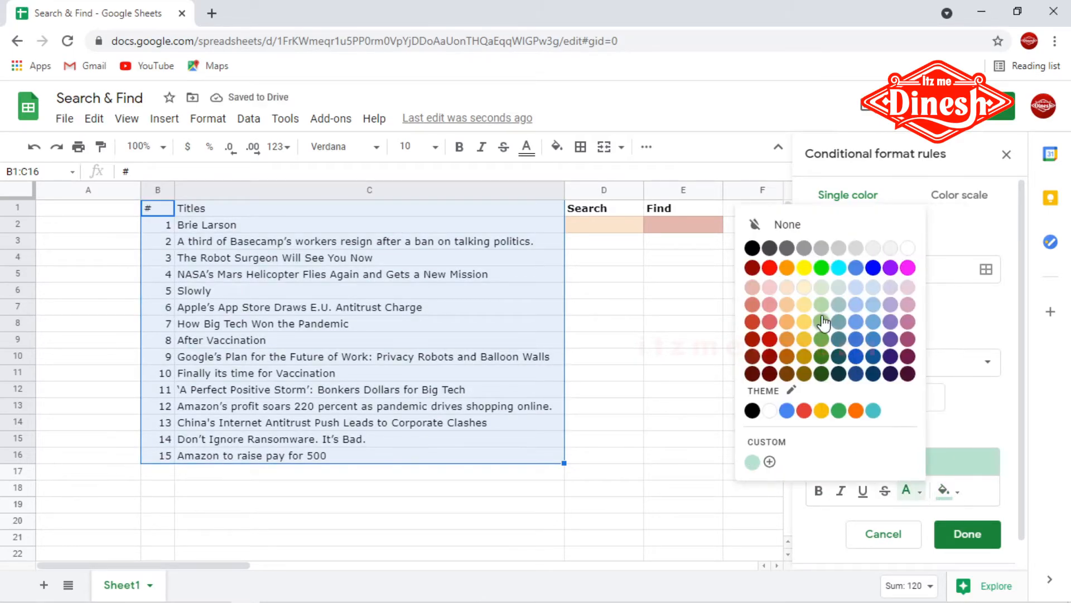
{"action": "left_click", "coordinate": [752, 287]}
{"action": "left_click", "coordinate": [818, 490]}
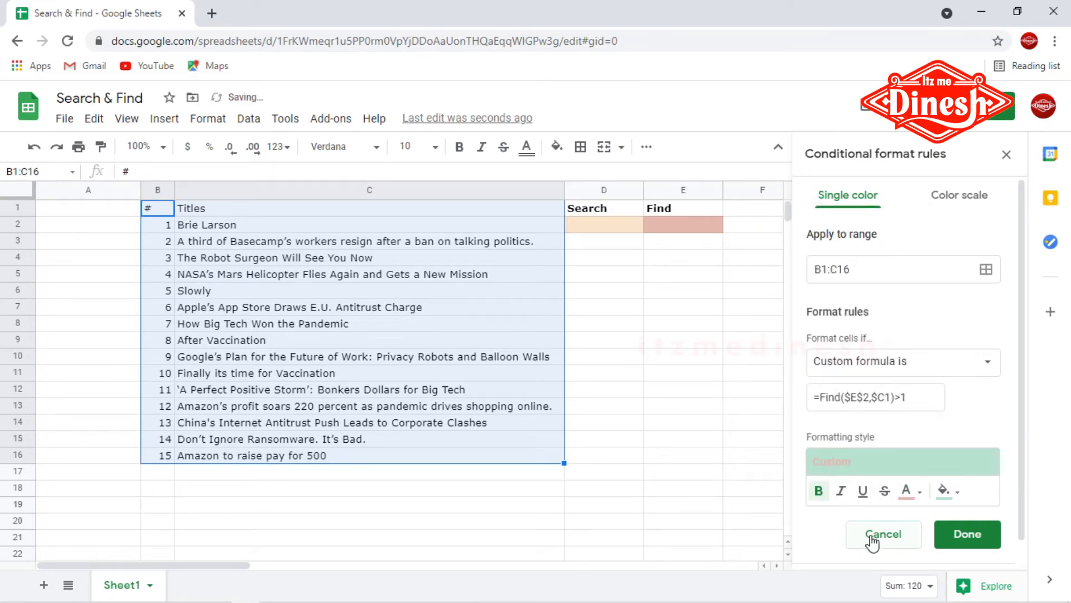
{"action": "left_click", "coordinate": [969, 536]}
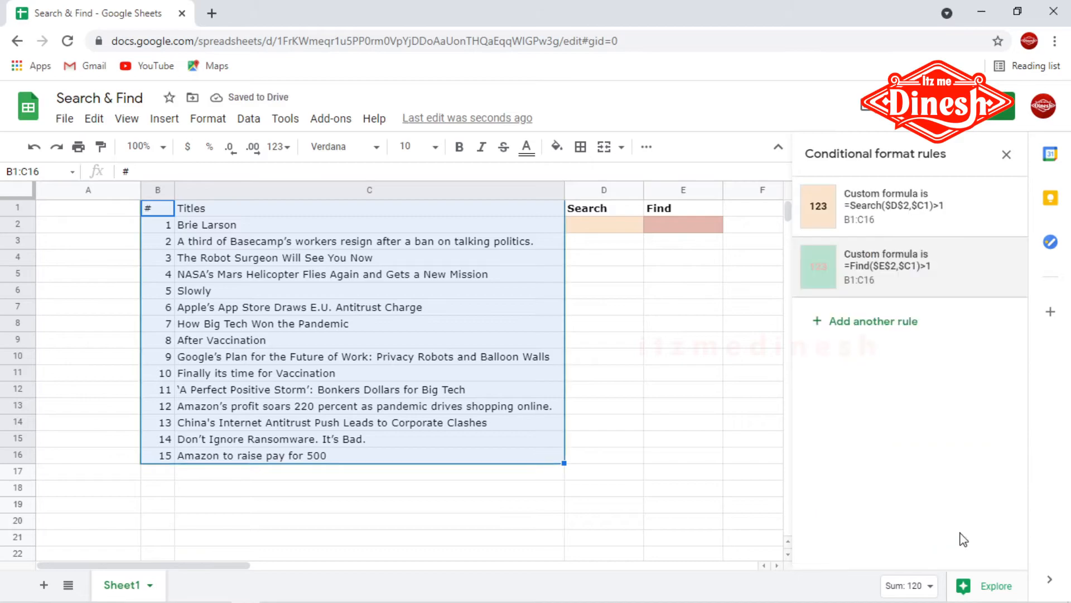
Step: Enter Tech as the find term in E2
{"action": "left_click", "coordinate": [675, 226]}
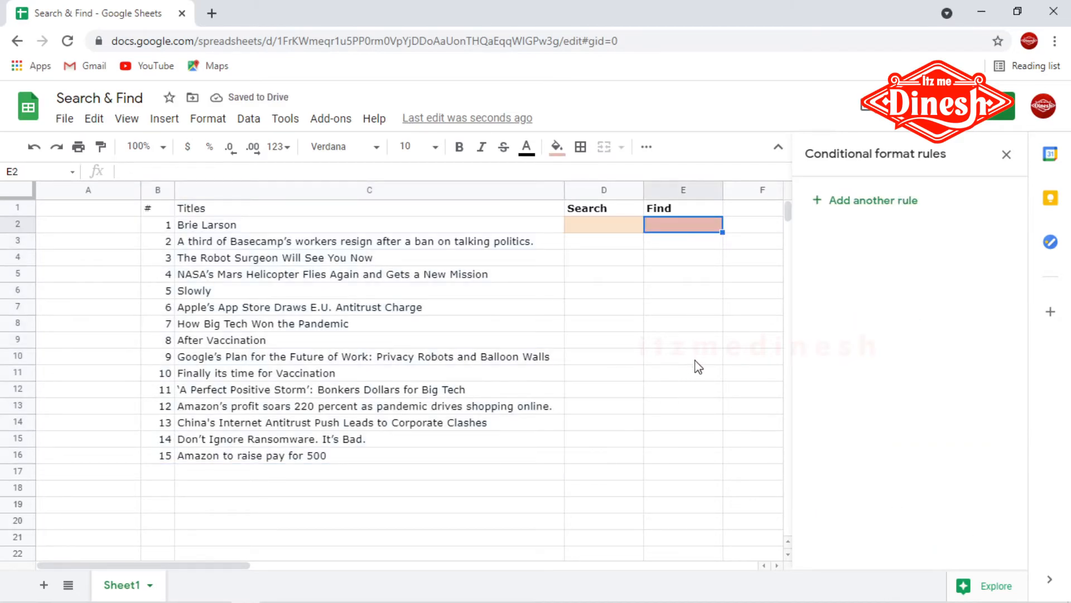
{"action": "type", "text": "Tech"}
{"action": "key", "text": "Return"}
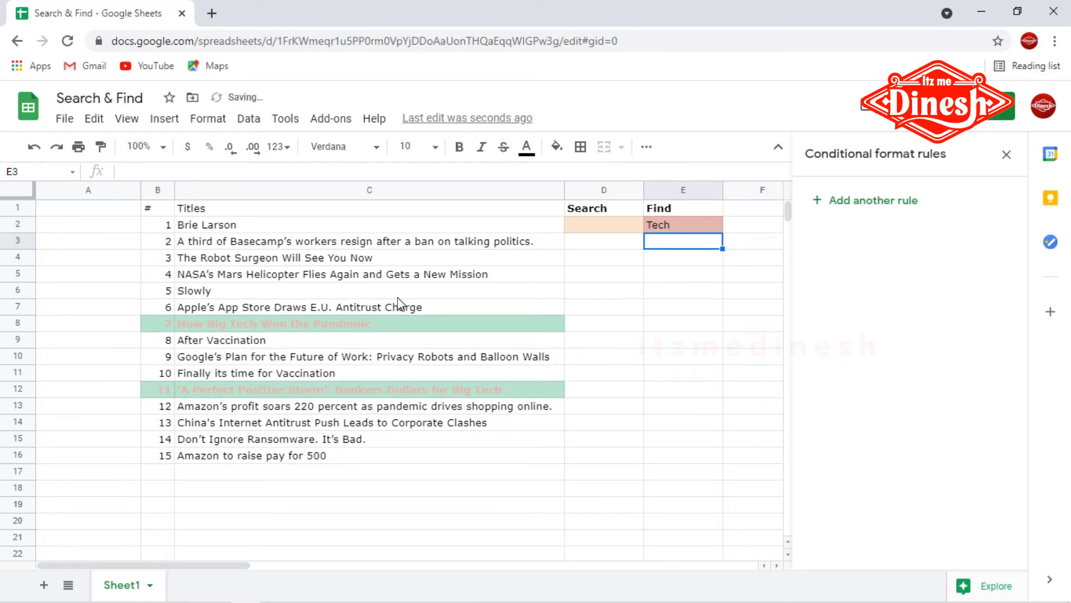
Step: Edit the Find rule's style to black text with a light red fill, and save it
{"action": "left_click", "coordinate": [272, 257]}
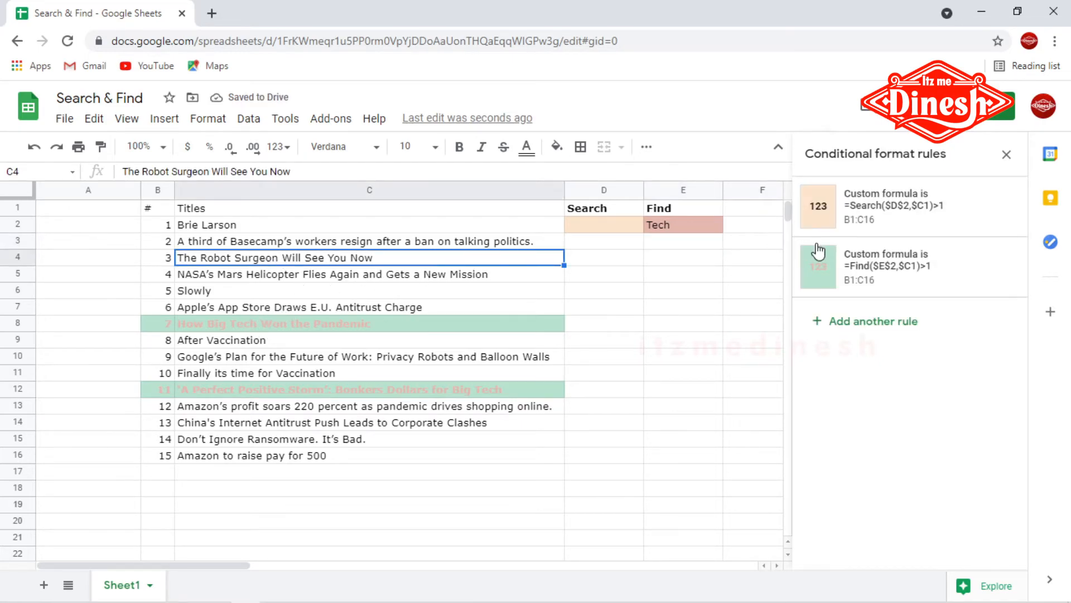
{"action": "left_click", "coordinate": [871, 269]}
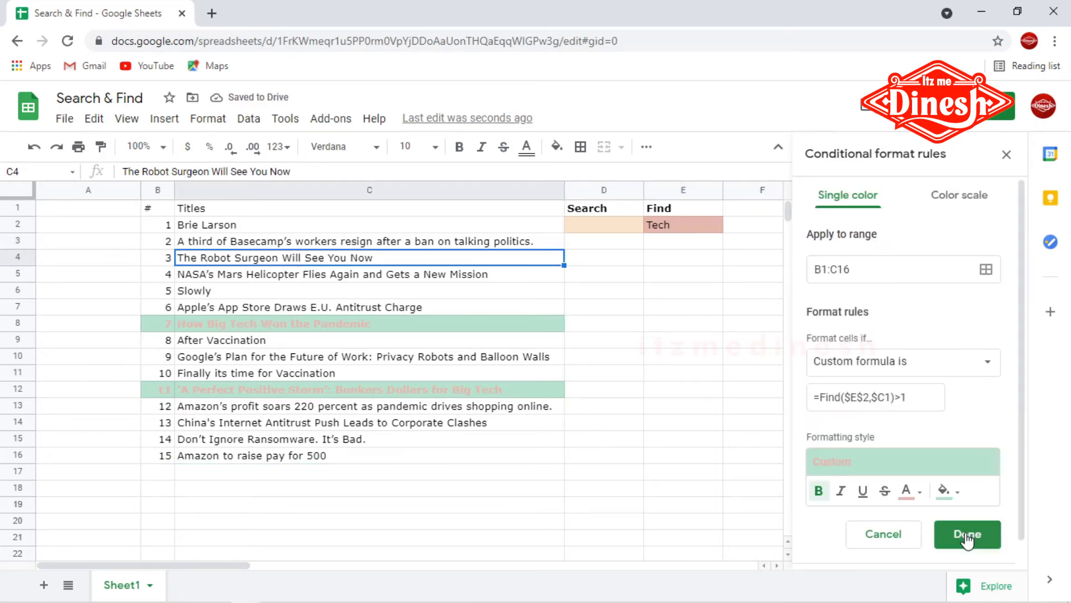
{"action": "left_click", "coordinate": [913, 491]}
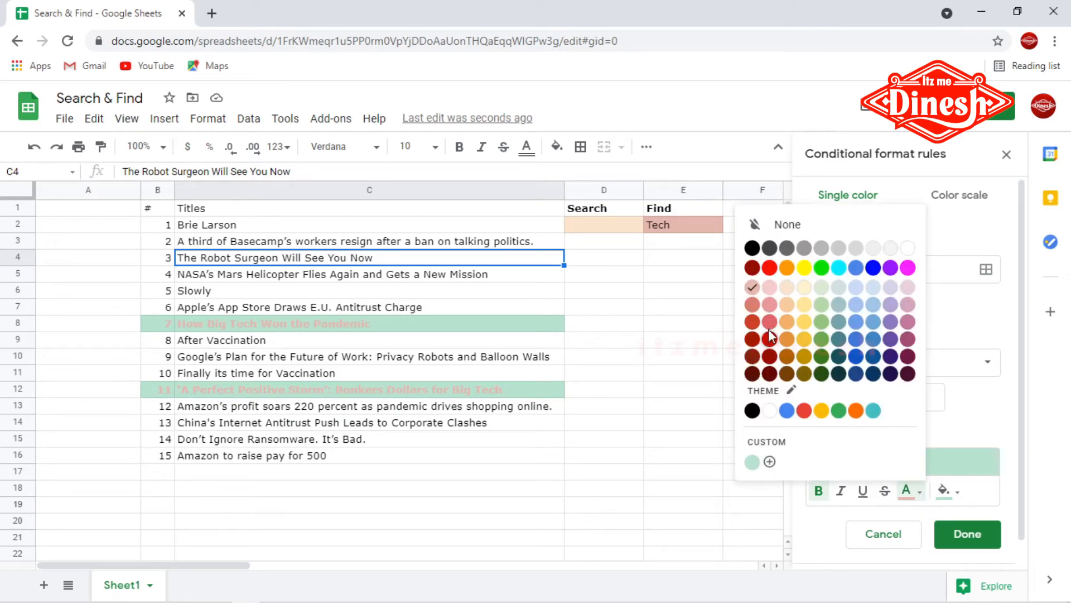
{"action": "left_click", "coordinate": [752, 248]}
{"action": "left_click", "coordinate": [947, 489]}
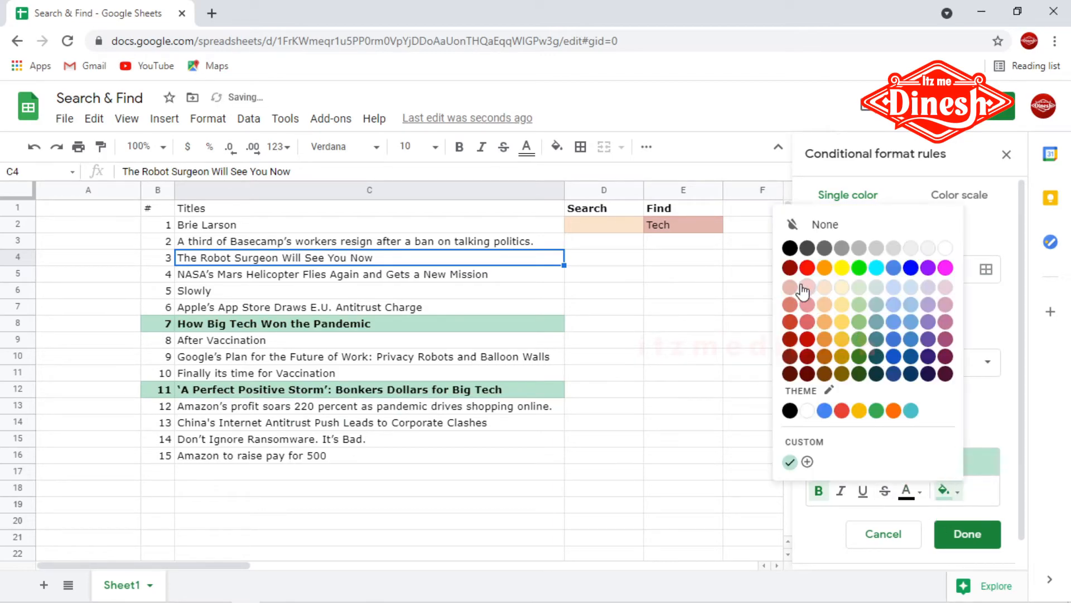
{"action": "left_click", "coordinate": [792, 304]}
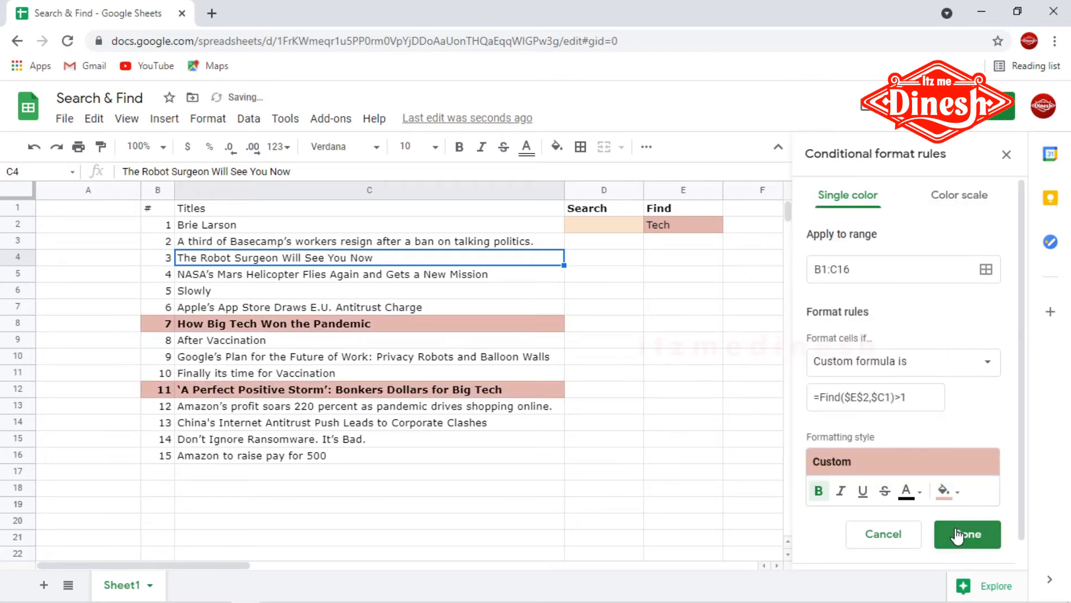
{"action": "left_click", "coordinate": [968, 533]}
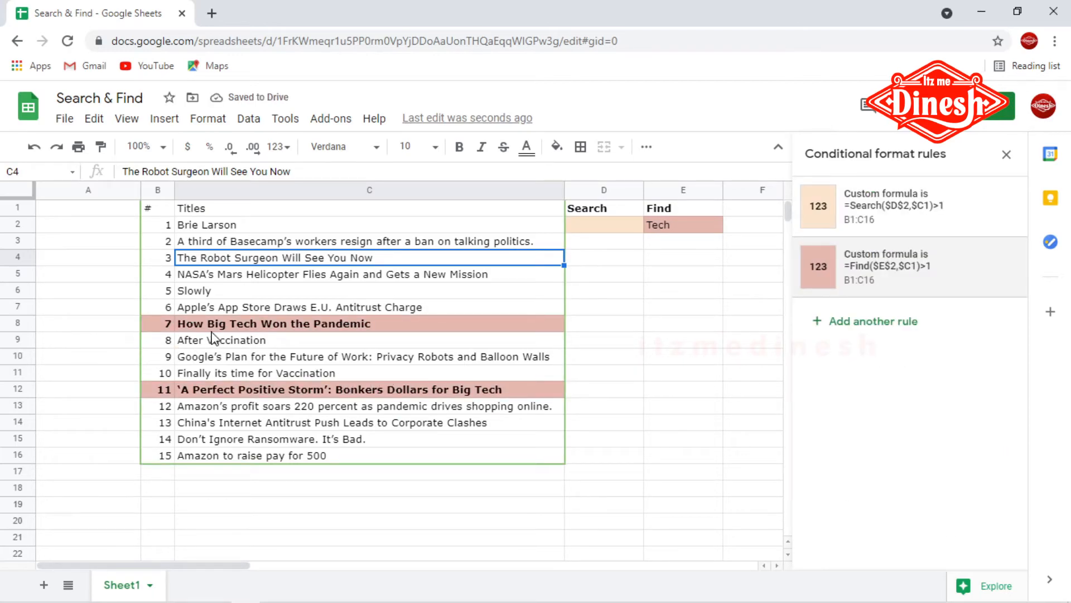
Step: Enter tech as the search term in D2
{"action": "left_click", "coordinate": [582, 228]}
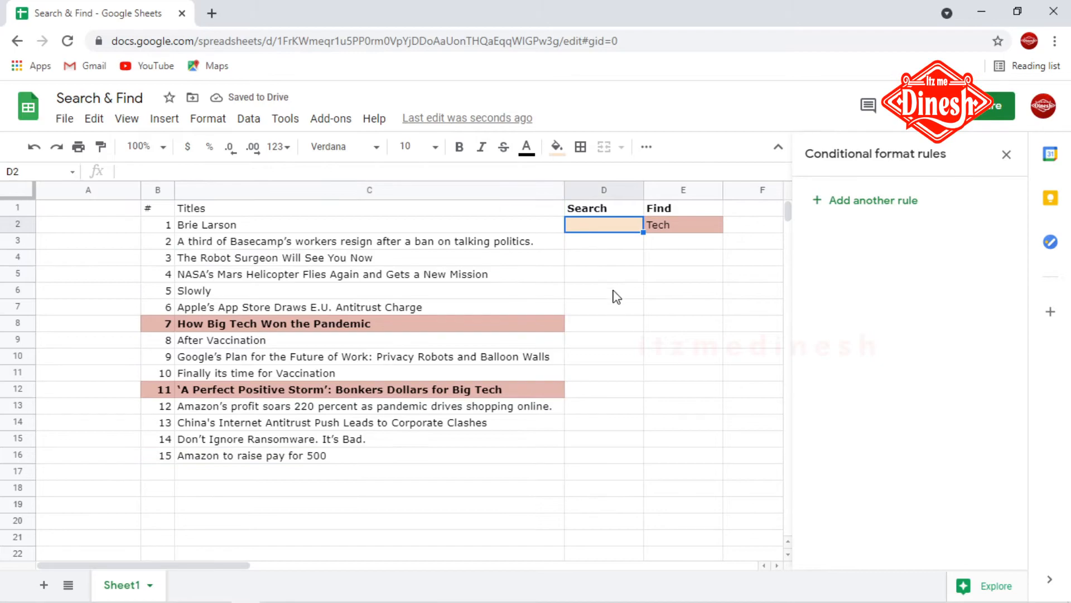
{"action": "type", "text": "tech"}
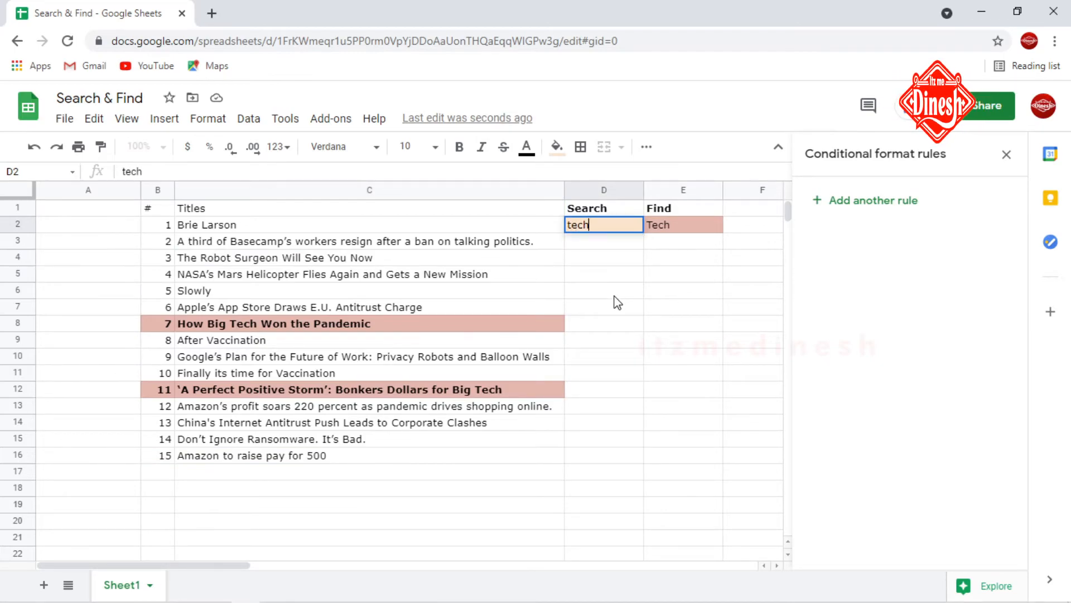
{"action": "key", "text": "Return"}
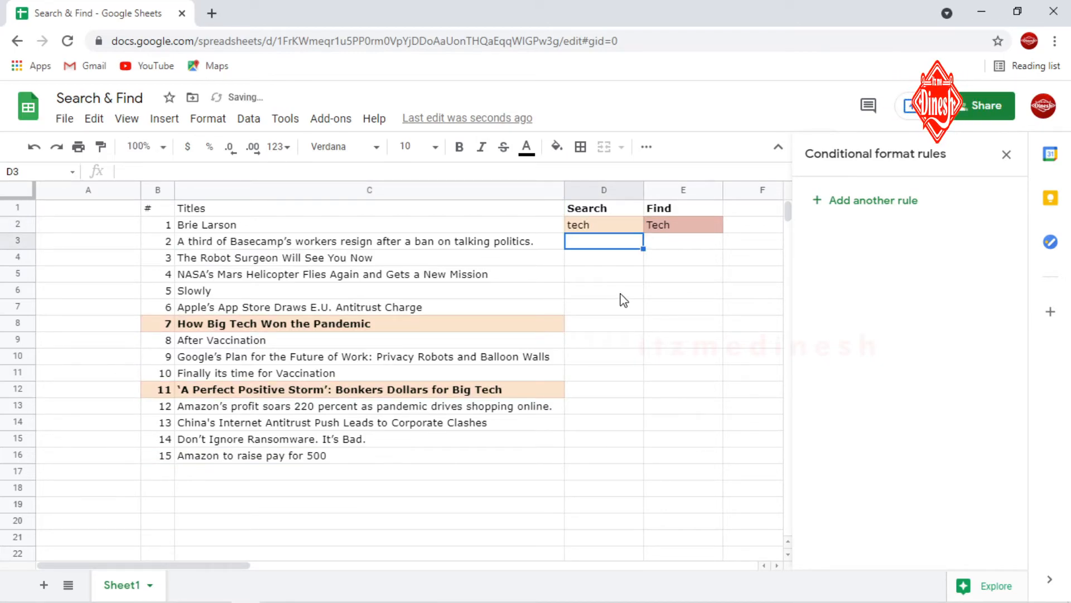
Step: Clear the terms from both D2 and E2
{"action": "left_click", "coordinate": [592, 229]}
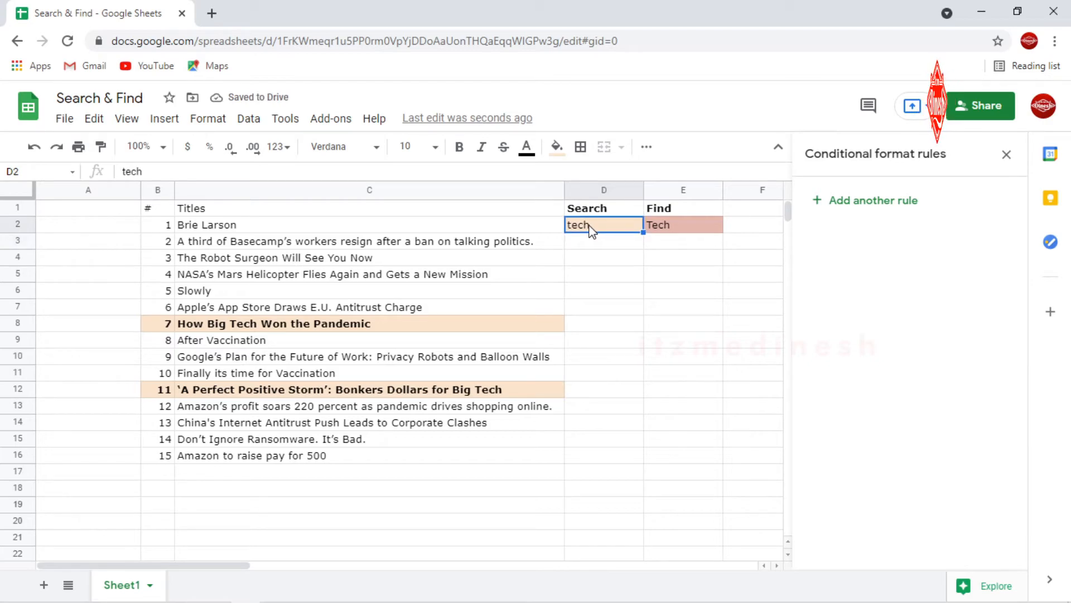
{"action": "key", "text": "Delete"}
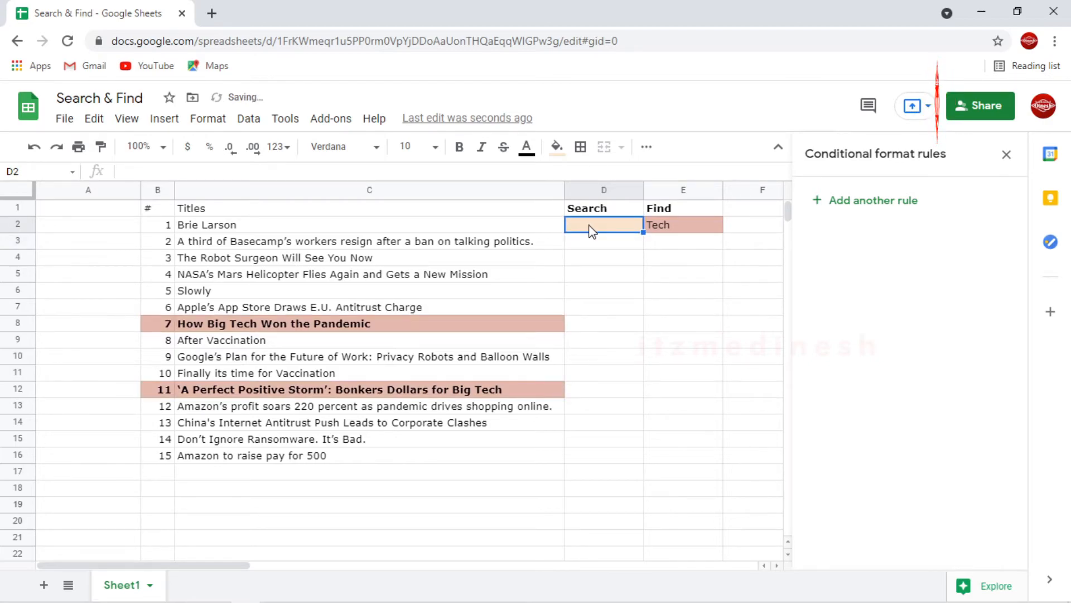
{"action": "left_click", "coordinate": [666, 229]}
{"action": "key", "text": "Delete"}
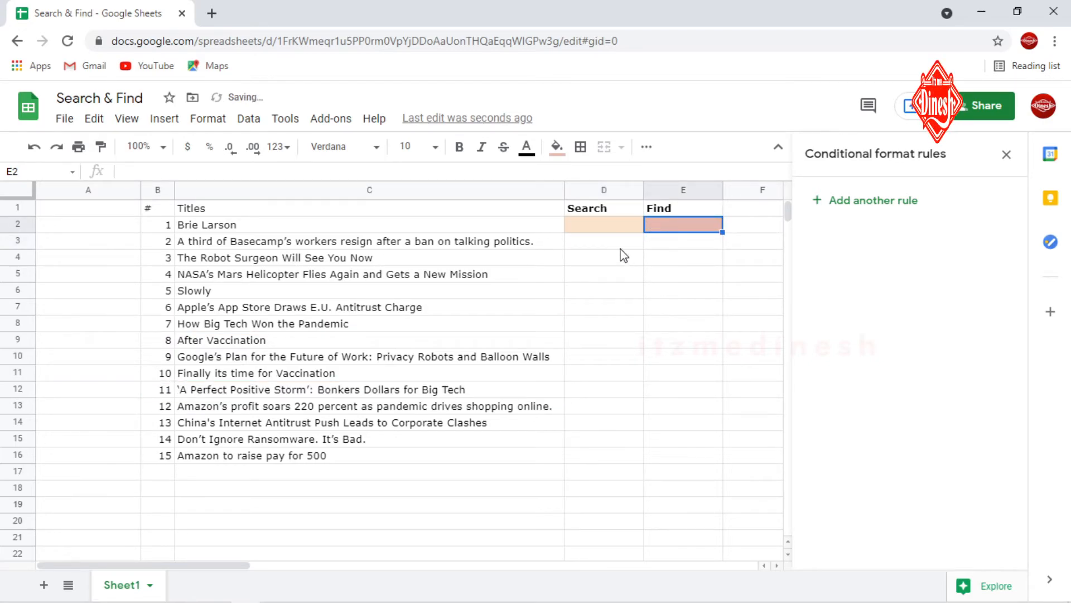
{"action": "left_click", "coordinate": [593, 228]}
{"action": "left_click", "coordinate": [660, 227]}
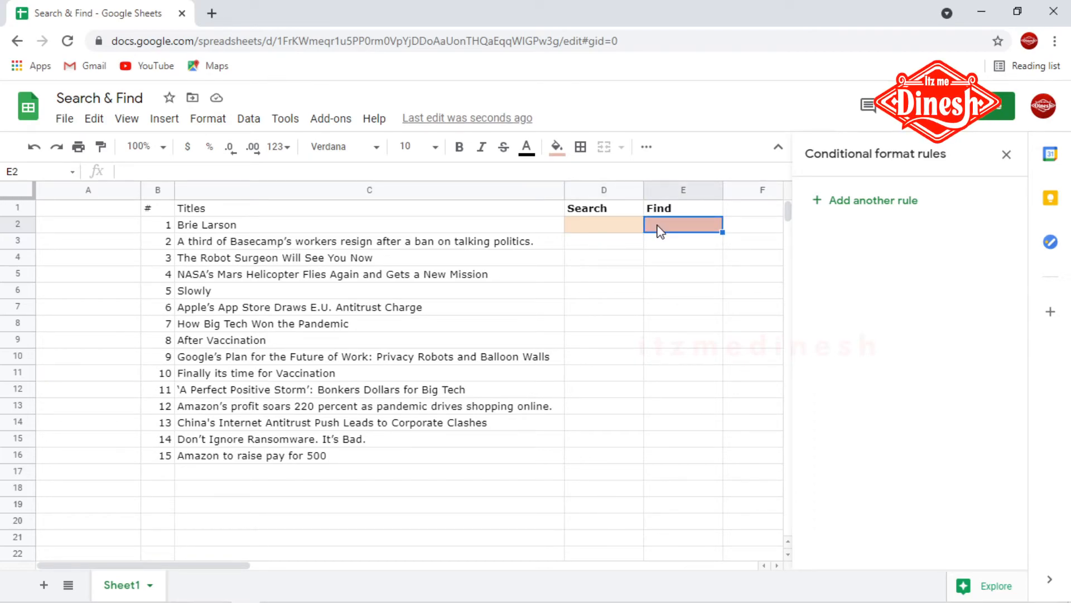
Step: Close the conditional format rules panel
{"action": "left_click", "coordinate": [290, 309]}
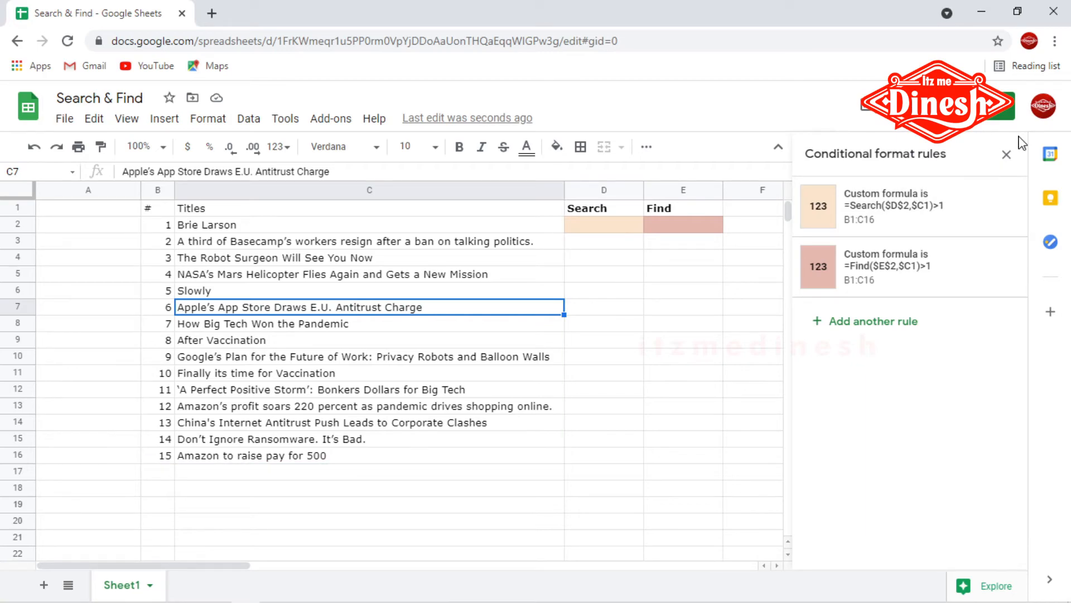
{"action": "left_click", "coordinate": [1007, 155]}
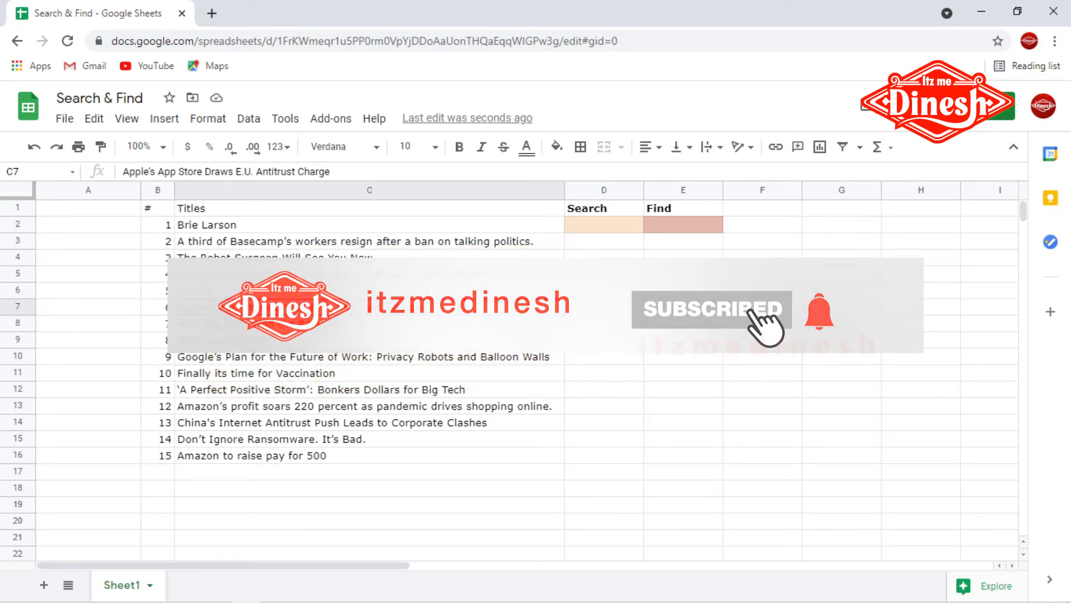
{"action": "left_click", "coordinate": [588, 210]}
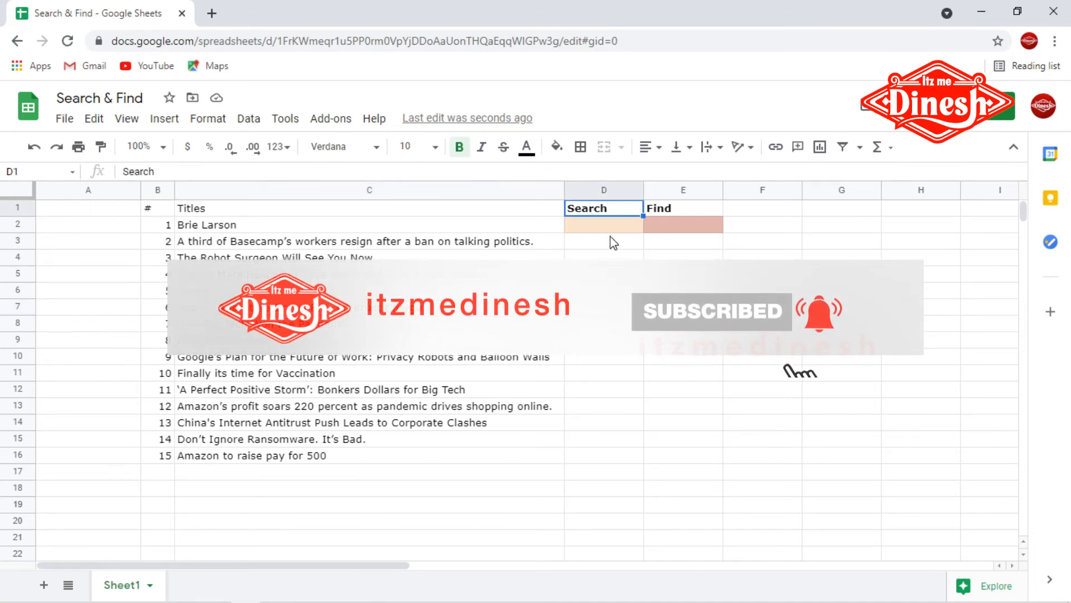
{"action": "left_click", "coordinate": [613, 226]}
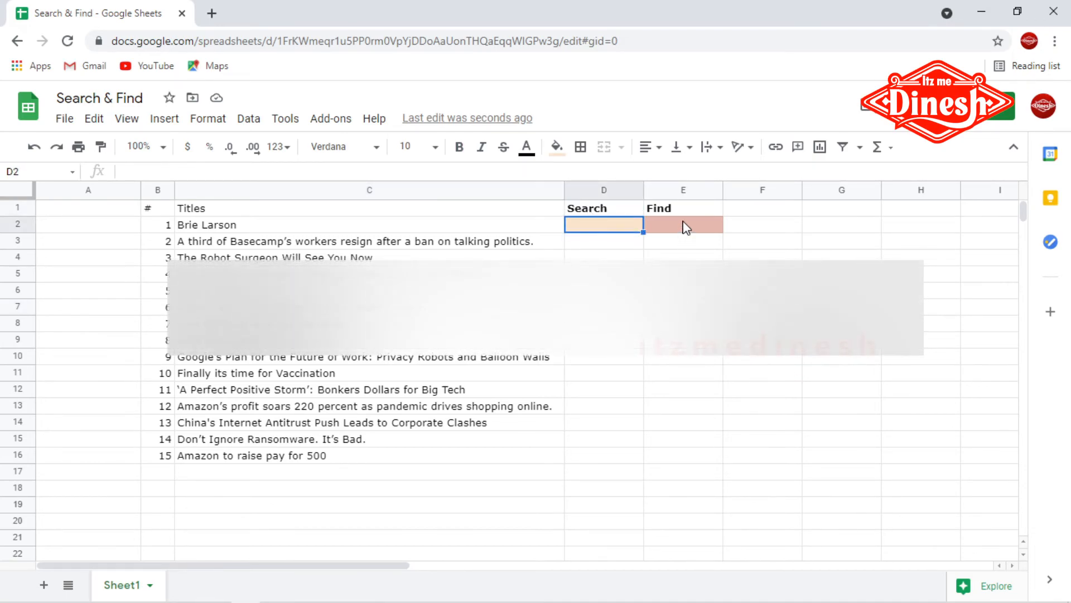